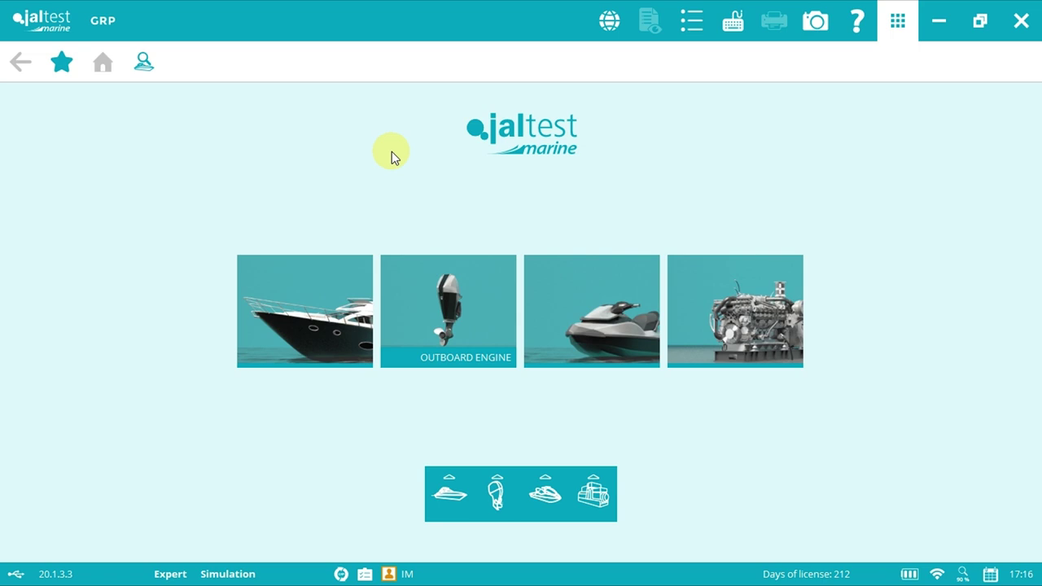
Filter the MERCURY and MARINER outboard model lists by 'dts'
{"action": "left_click", "coordinate": [447, 273]}
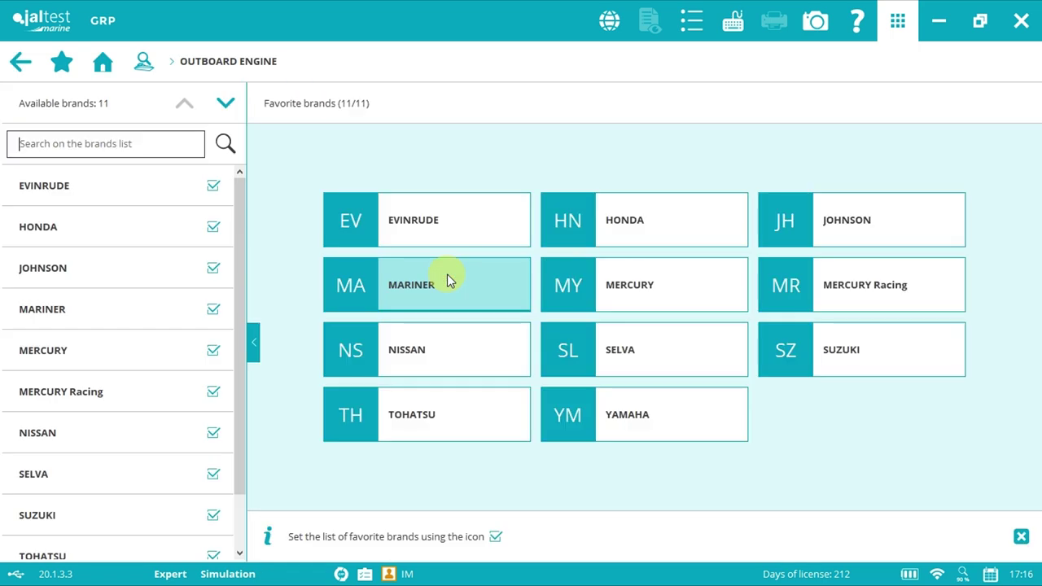
{"action": "left_click", "coordinate": [619, 284]}
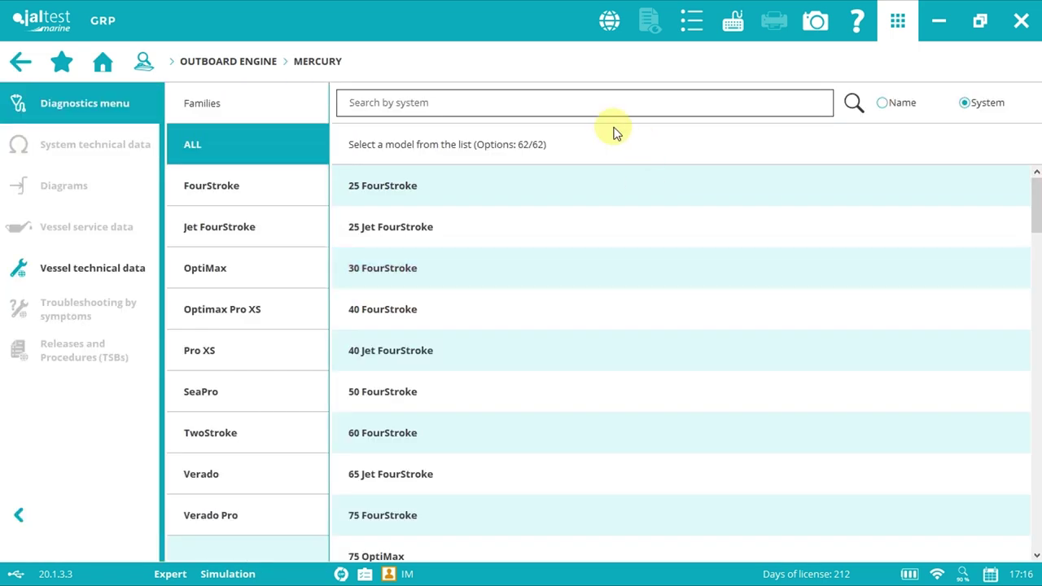
{"action": "type", "text": "dts"}
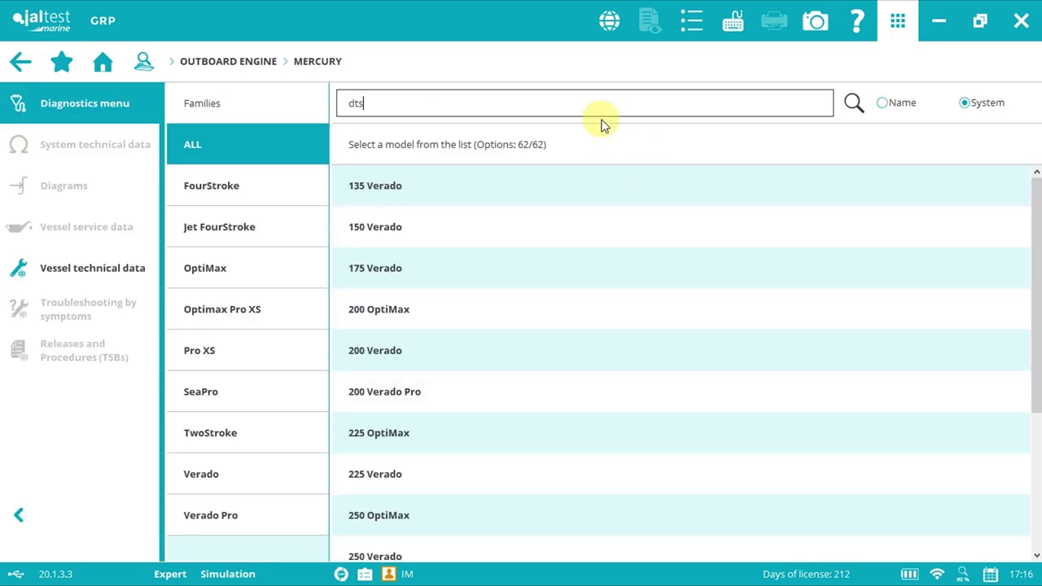
{"action": "left_click", "coordinate": [216, 61]}
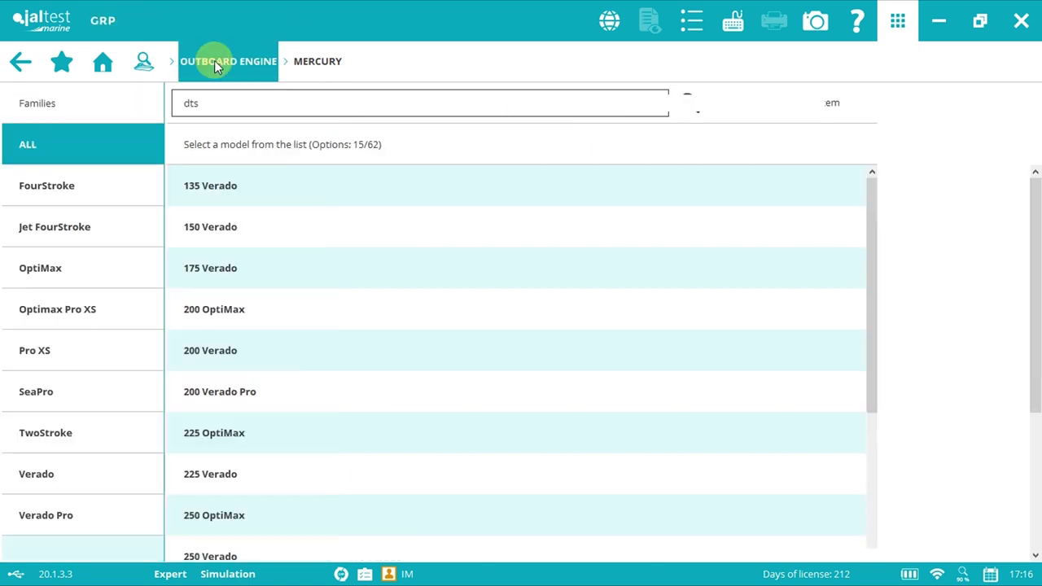
{"action": "left_click", "coordinate": [409, 295]}
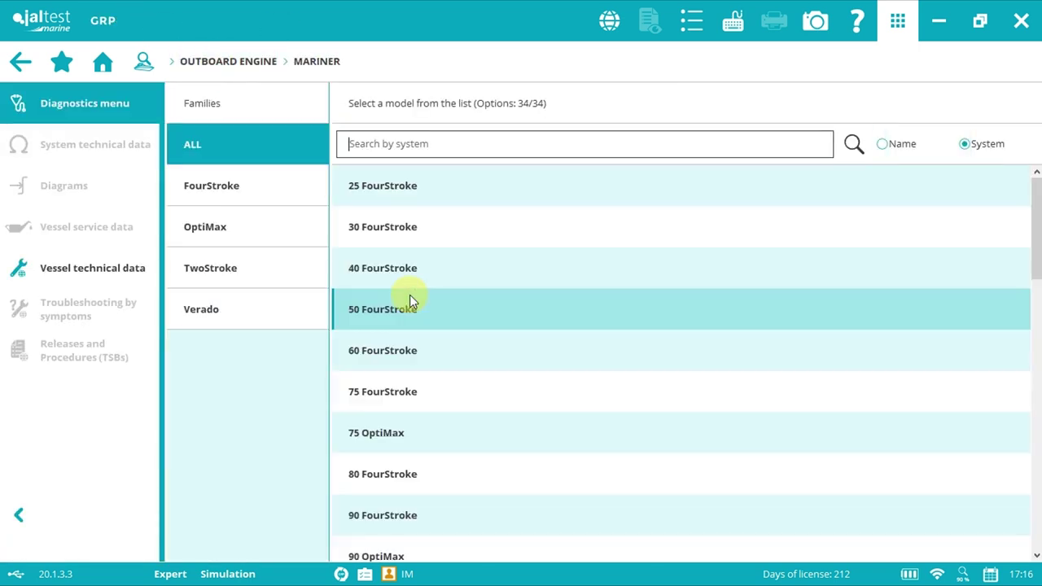
{"action": "type", "text": "dts"}
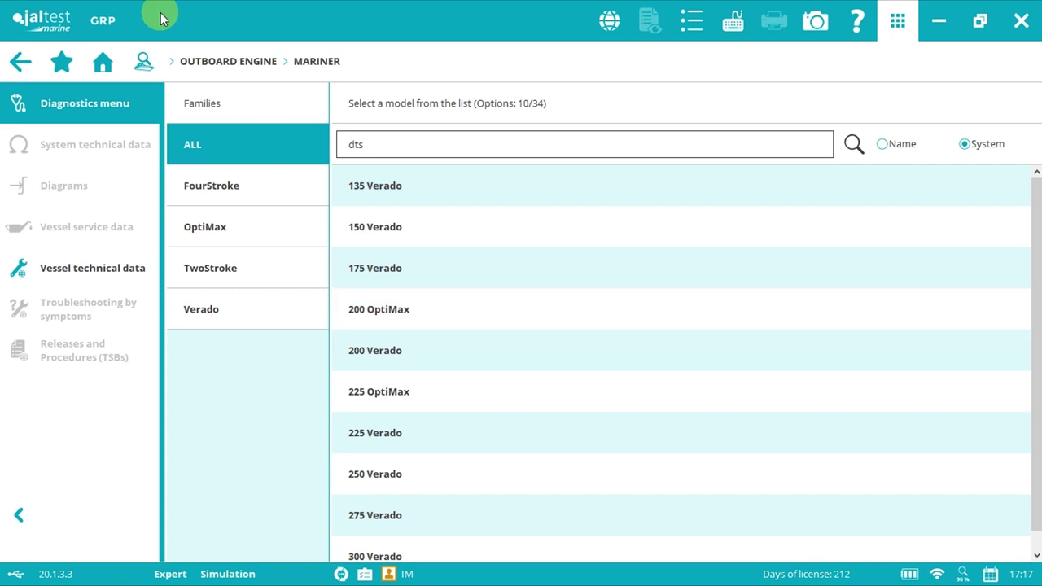
Filter the CUMMINS and CUMMINS MerCruiser Diesel inboard model lists by 'dts'
{"action": "left_click", "coordinate": [98, 65]}
{"action": "left_click", "coordinate": [261, 305]}
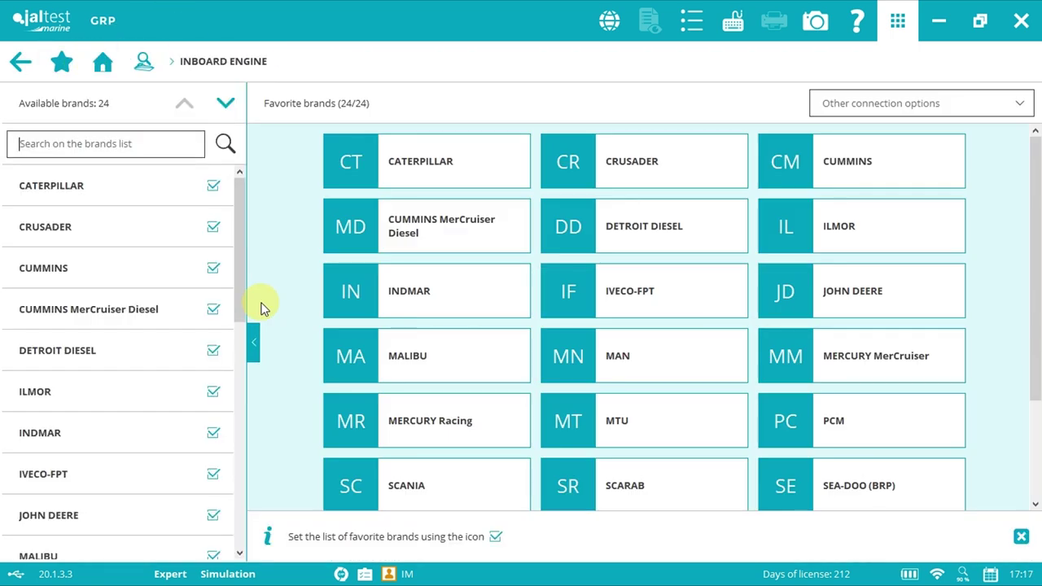
{"action": "left_click", "coordinate": [782, 169]}
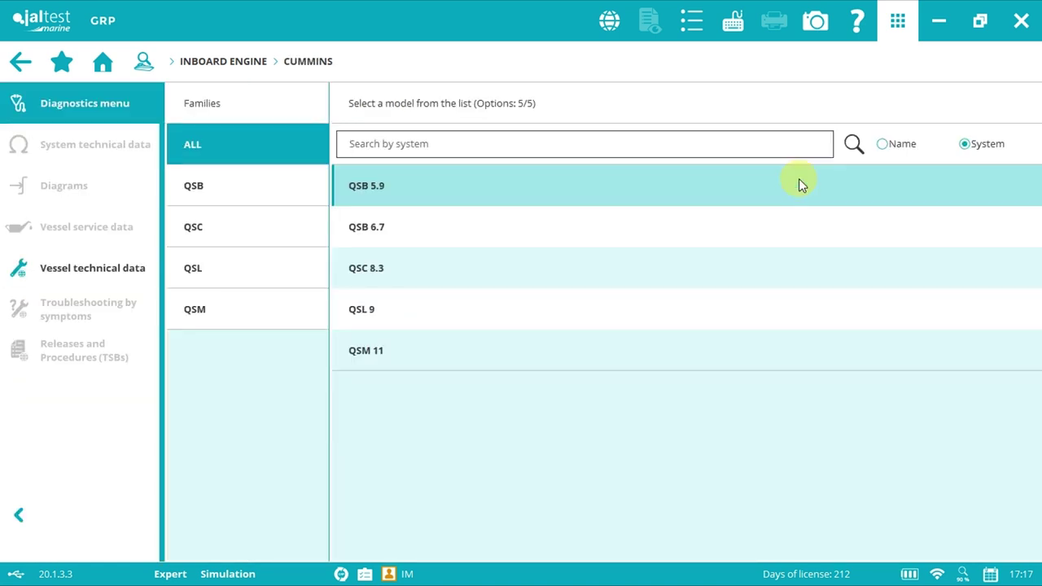
{"action": "type", "text": "dts"}
{"action": "left_click", "coordinate": [234, 61]}
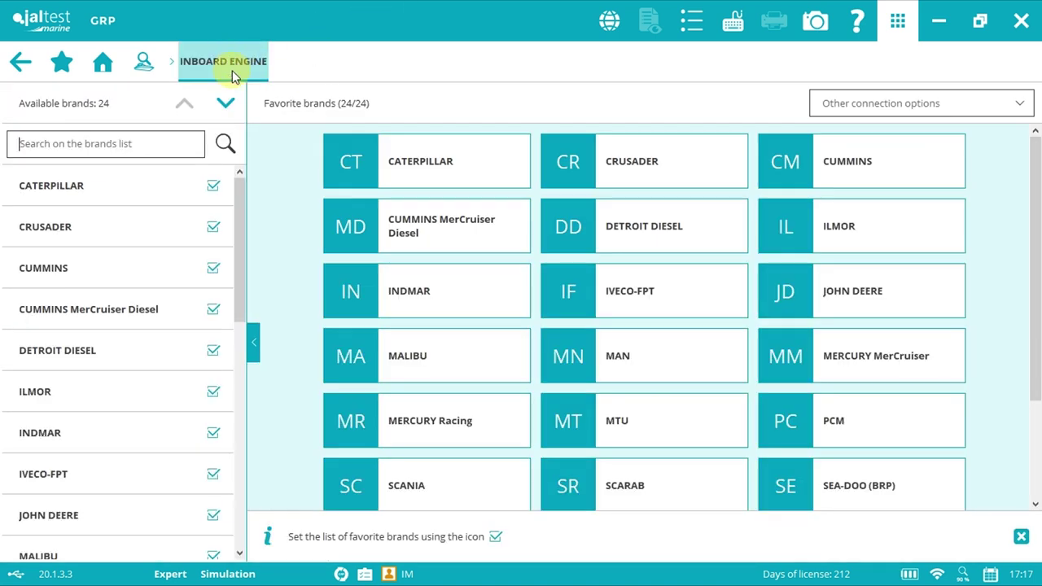
{"action": "left_click", "coordinate": [452, 219]}
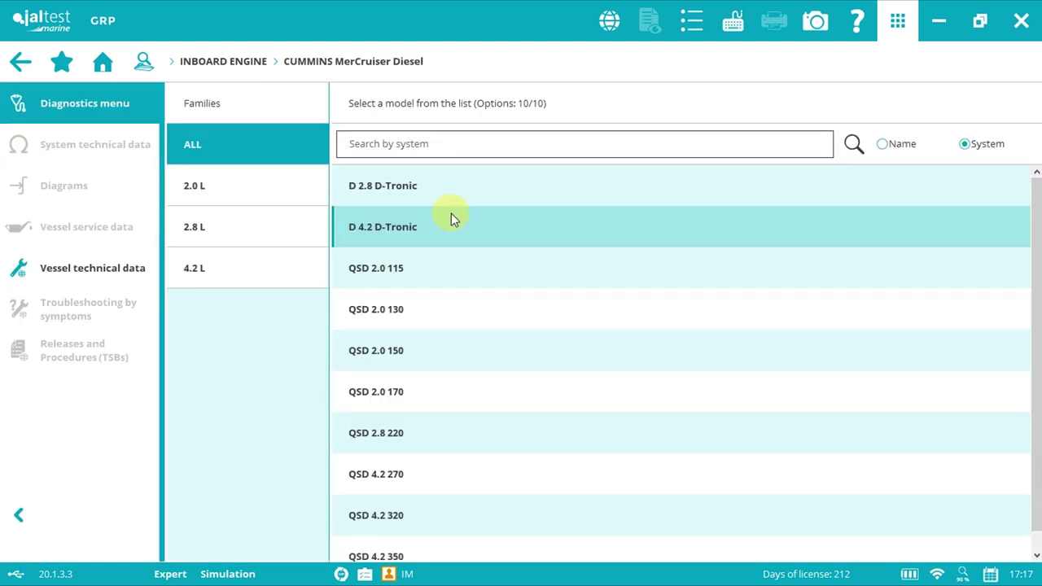
{"action": "type", "text": "dts"}
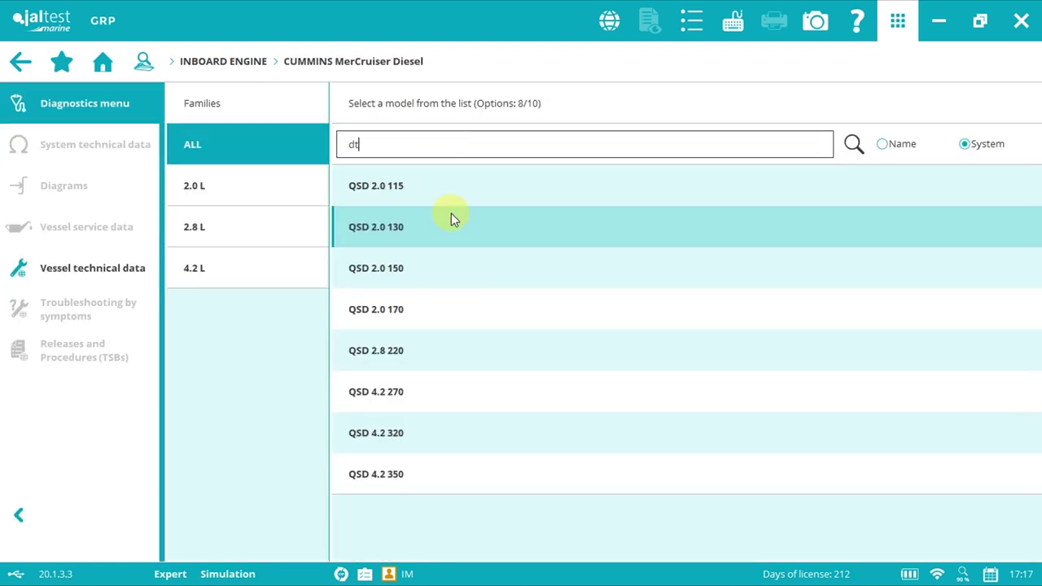
Filter the MERCURY MerCruiser inboard models by 'dts', leaving 48 of 69
{"action": "left_click", "coordinate": [218, 64]}
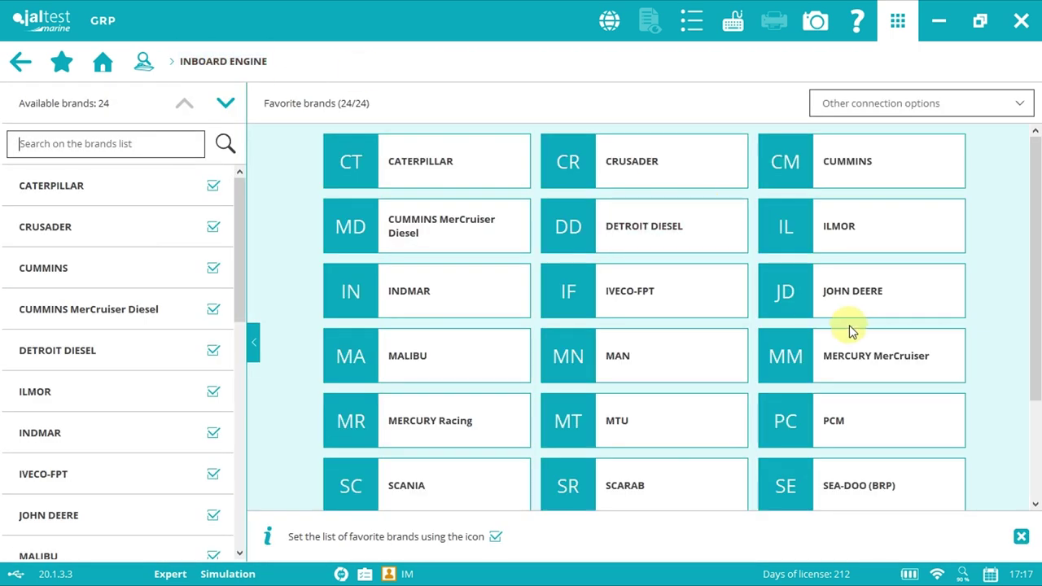
{"action": "left_click", "coordinate": [877, 360]}
{"action": "type", "text": "d"}
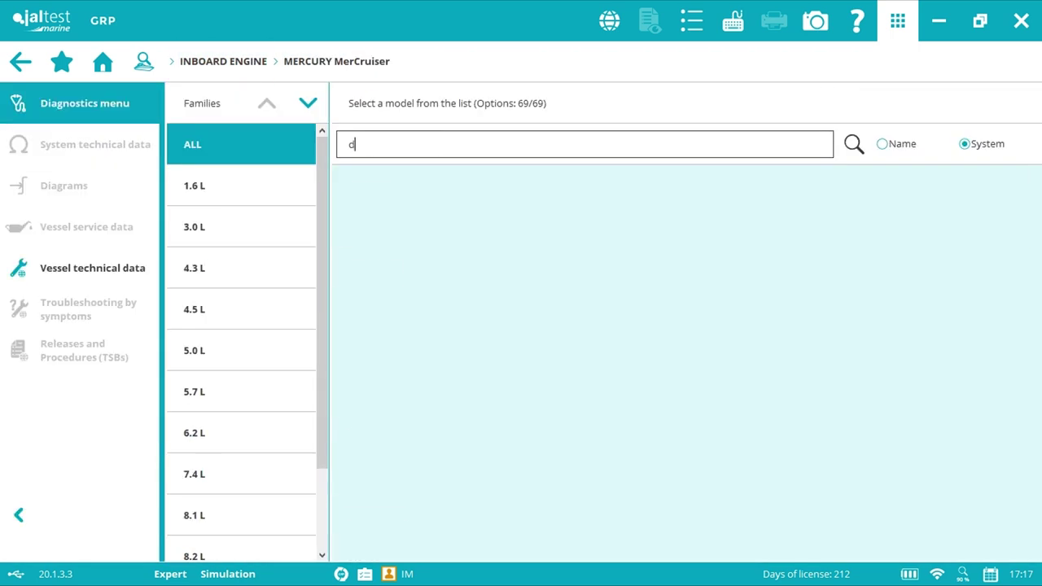
{"action": "type", "text": "ts"}
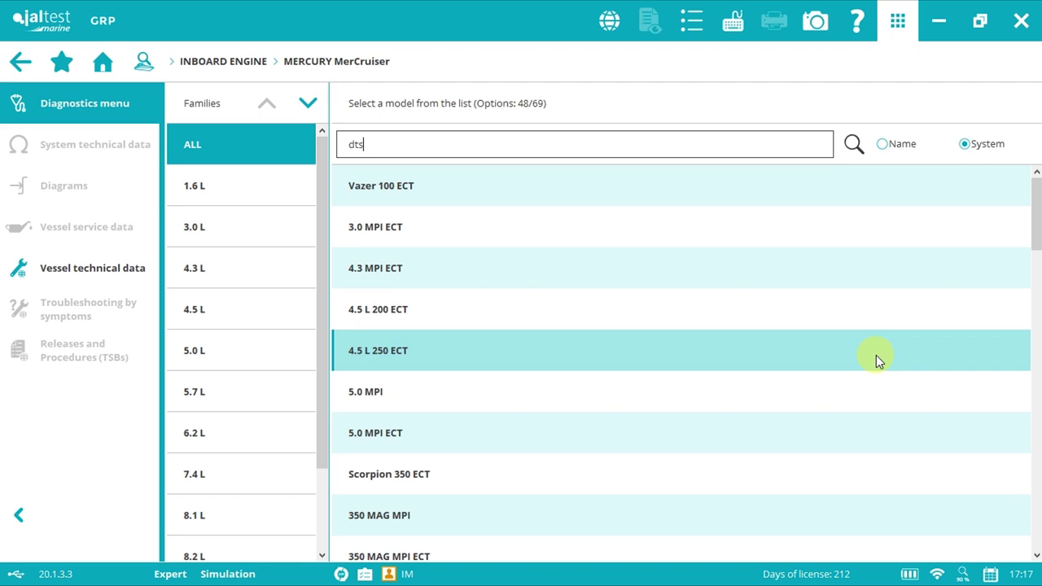
Filter MERCURY MerCruiser inboard models by 'dts' and pick the 4.5 L 200 ECT model
{"action": "left_click", "coordinate": [109, 67]}
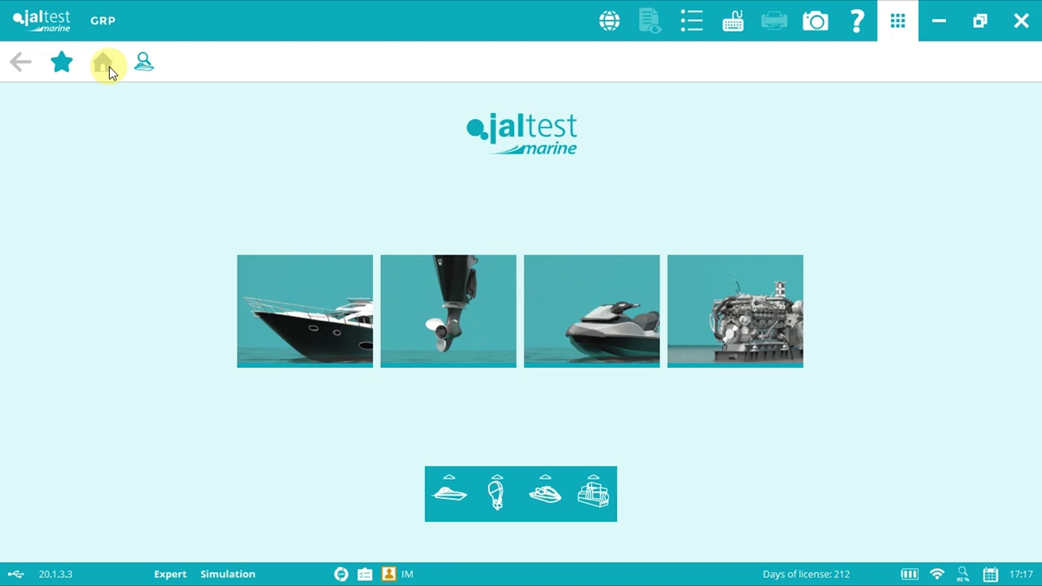
{"action": "left_click", "coordinate": [309, 287]}
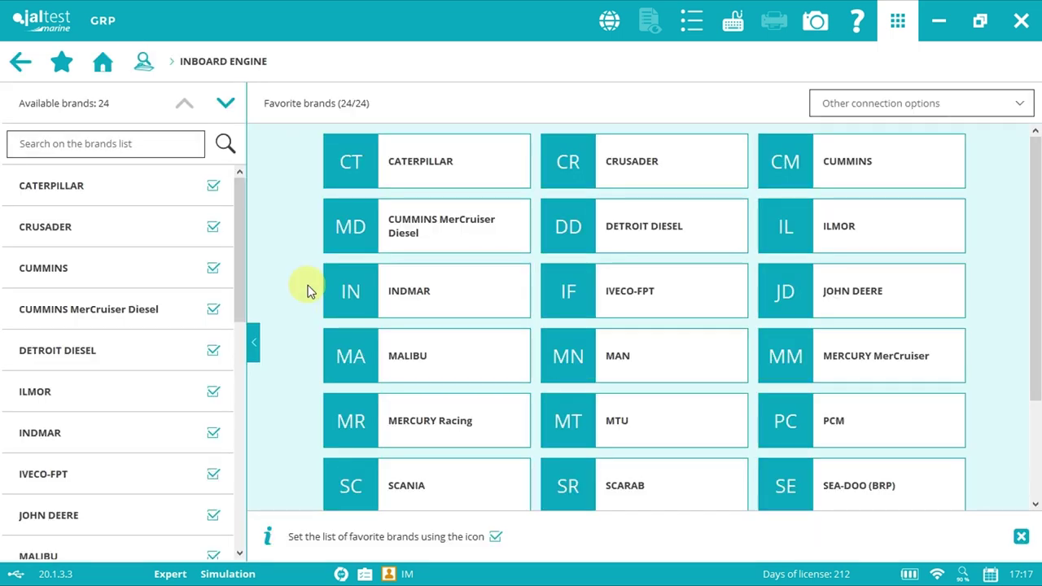
{"action": "left_click", "coordinate": [877, 359]}
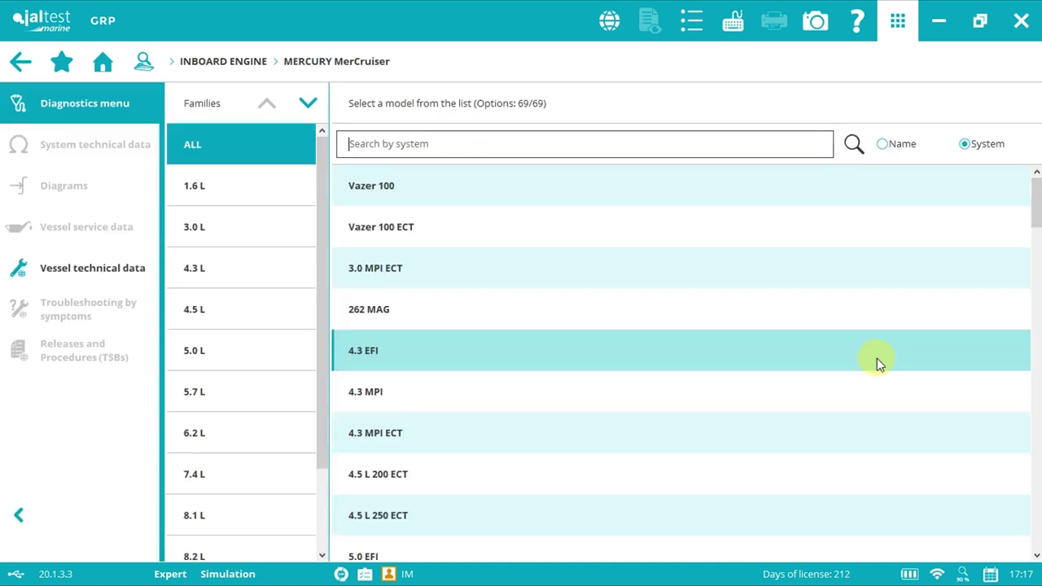
{"action": "type", "text": "dts"}
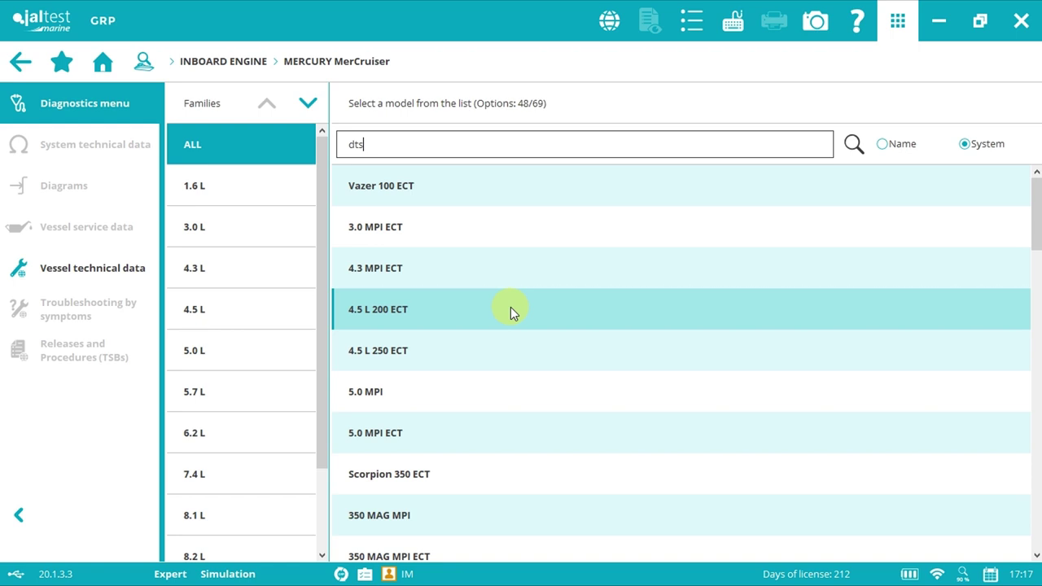
{"action": "left_click", "coordinate": [511, 307]}
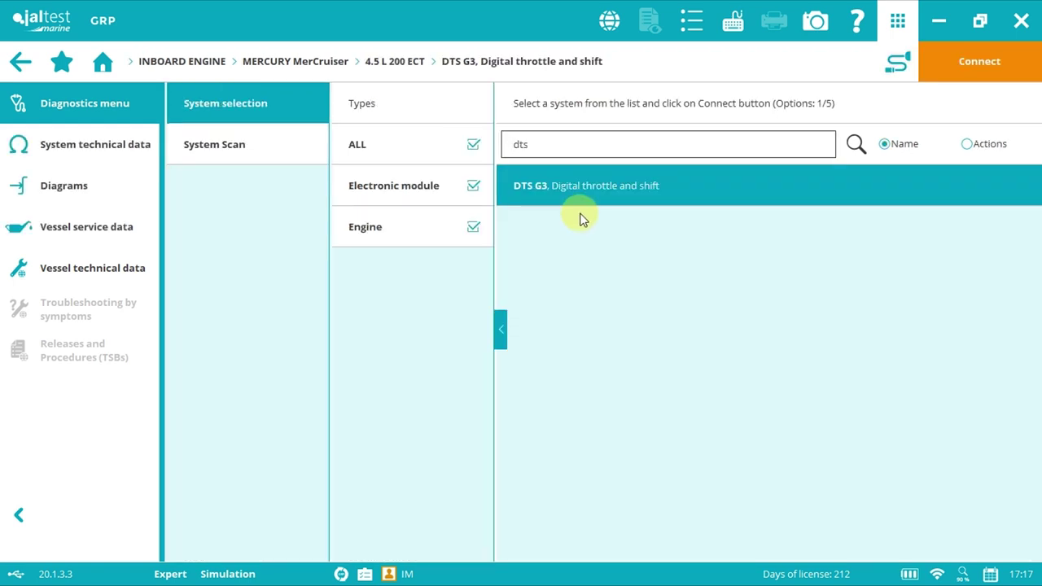
Show the DTS G3 connection instructions with connector close-up, pin-out and connection 1 cable images
{"action": "left_click", "coordinate": [900, 61]}
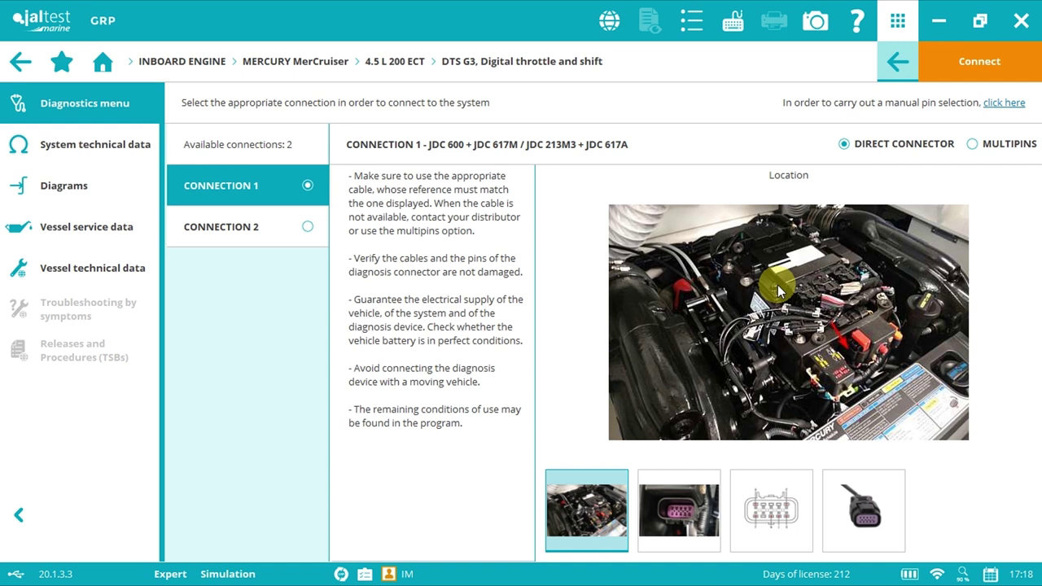
{"action": "left_click", "coordinate": [675, 499]}
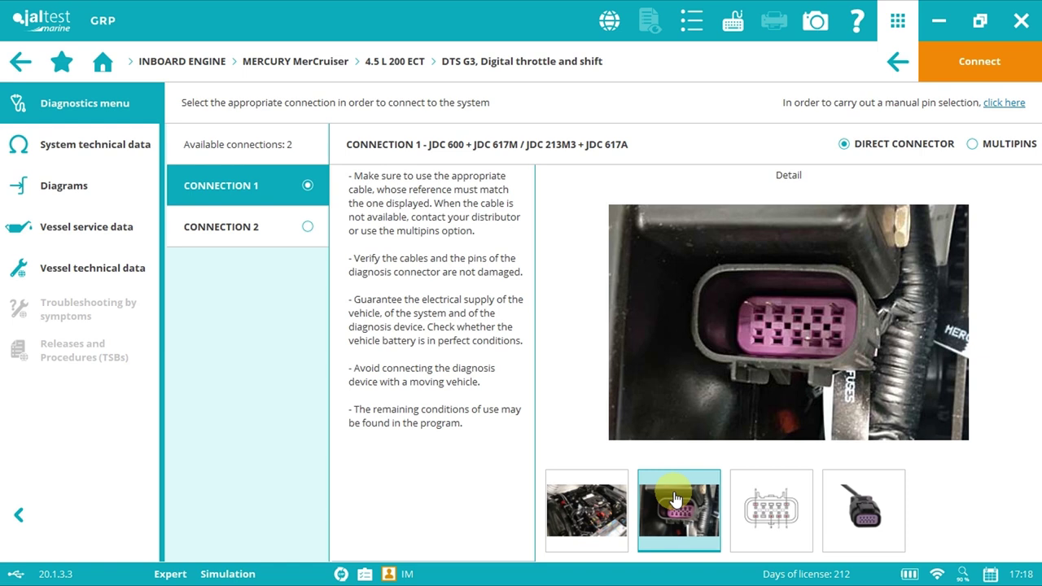
{"action": "left_click", "coordinate": [752, 511]}
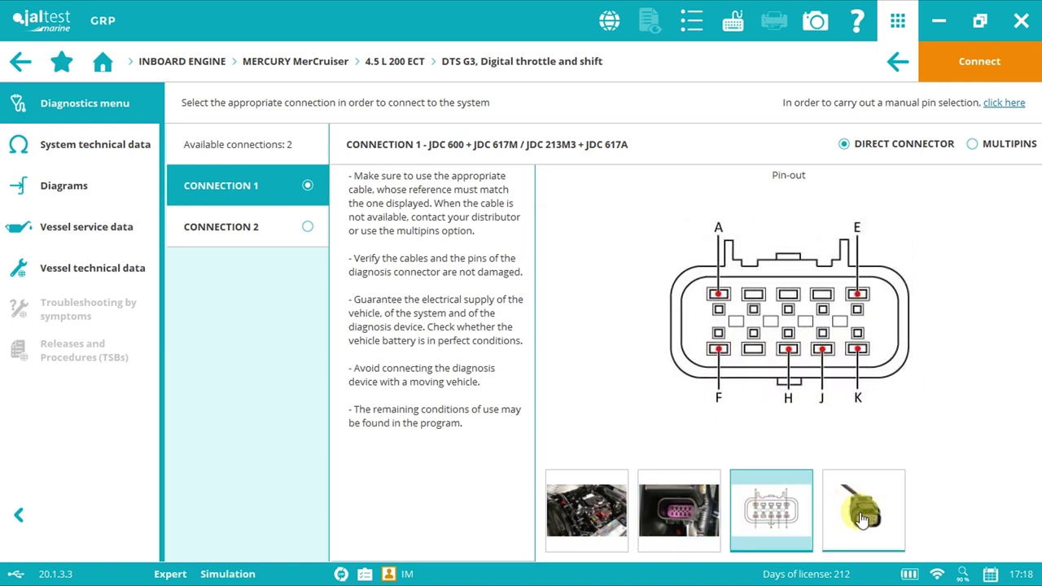
{"action": "left_click", "coordinate": [862, 515]}
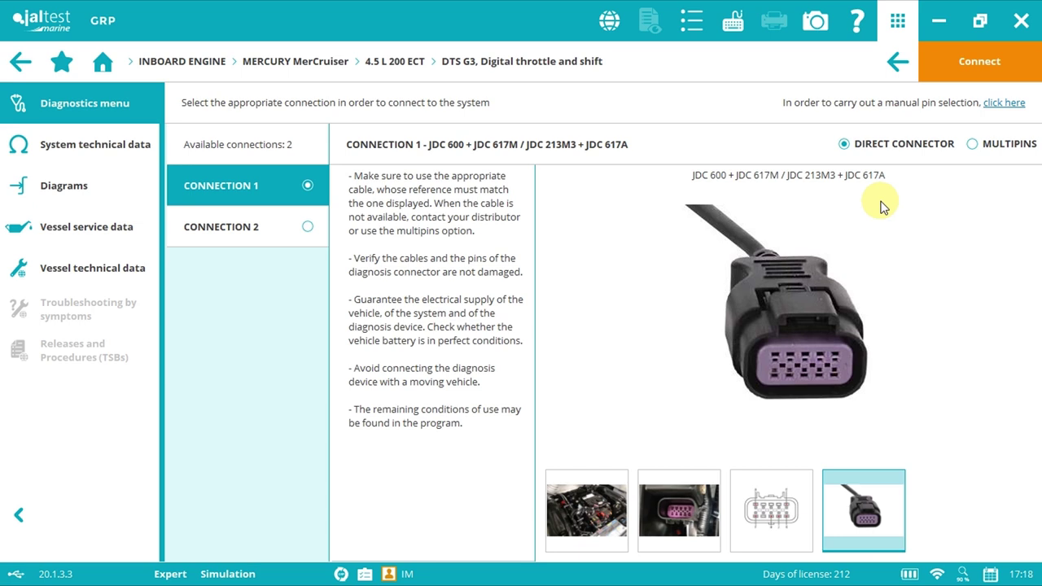
Select CONNECTION 2 and connect to the DTS G3 system
{"action": "left_click", "coordinate": [305, 228]}
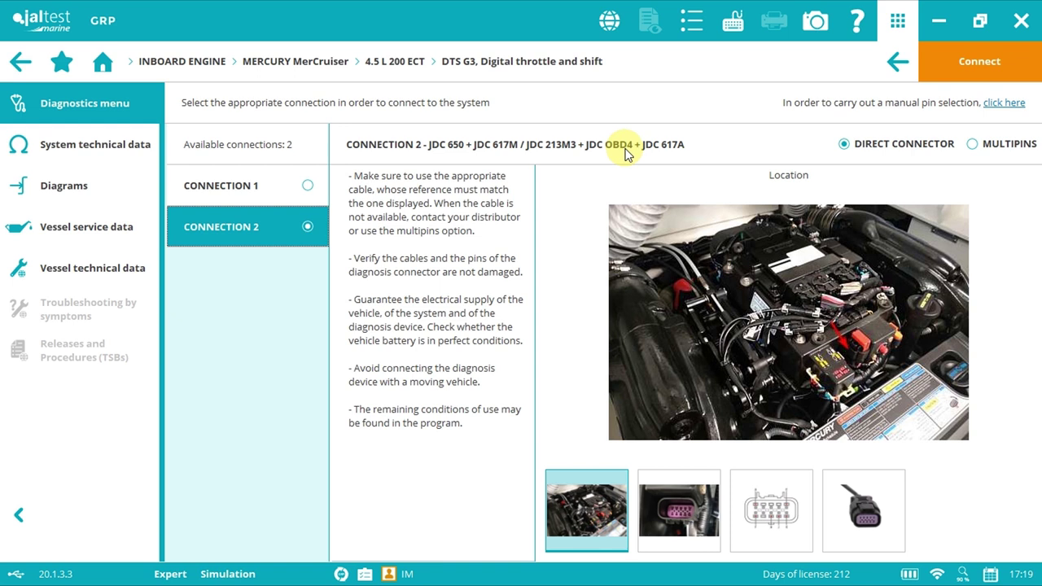
{"action": "left_click", "coordinate": [932, 69]}
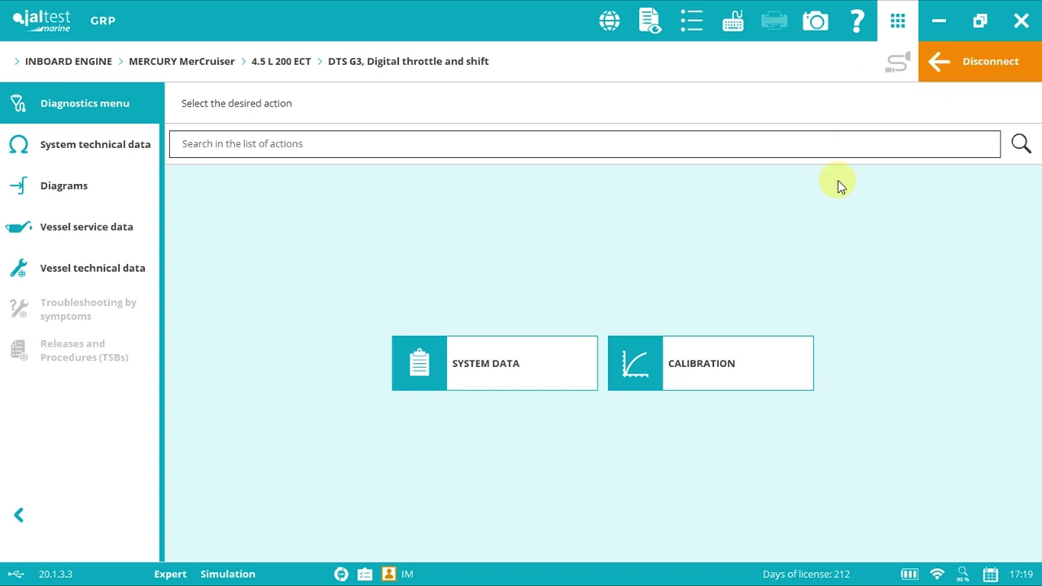
Choose DIGITAL THROTTLE AND SHIFT SYSTEM under Calibration and accept the Expert Mode terms
{"action": "left_click", "coordinate": [703, 368]}
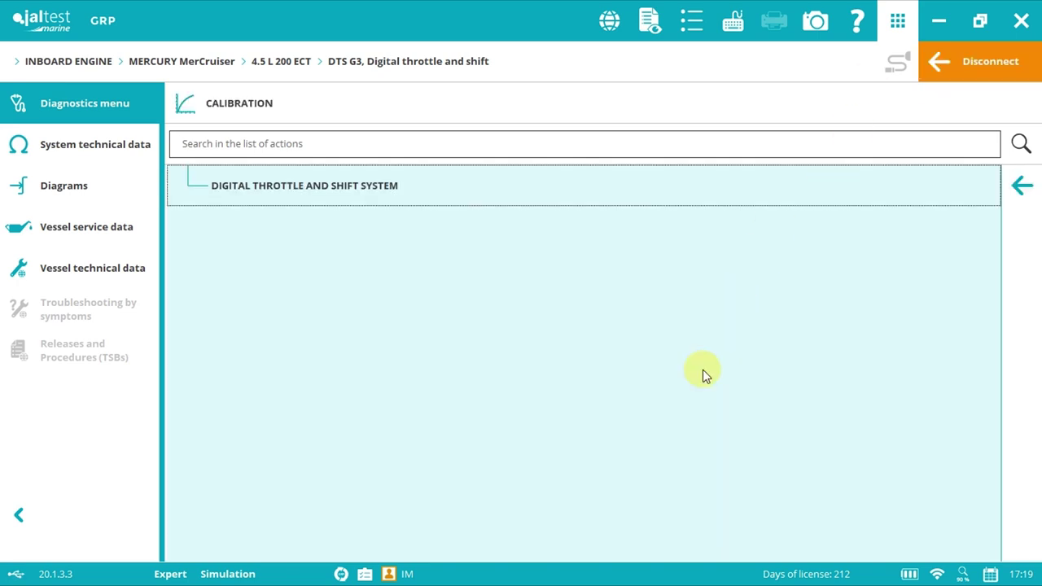
{"action": "left_click", "coordinate": [350, 186]}
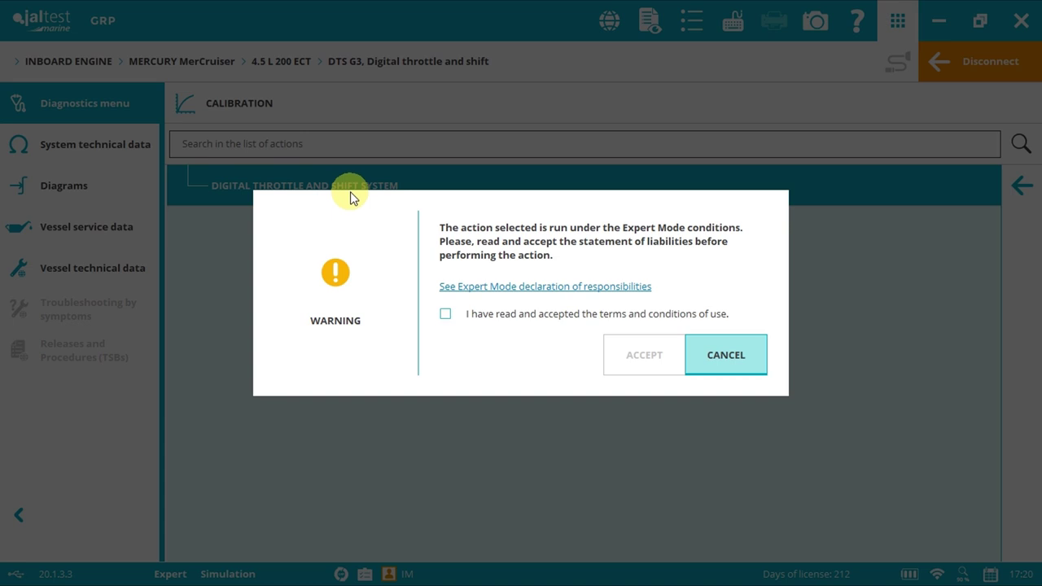
{"action": "left_click", "coordinate": [447, 314]}
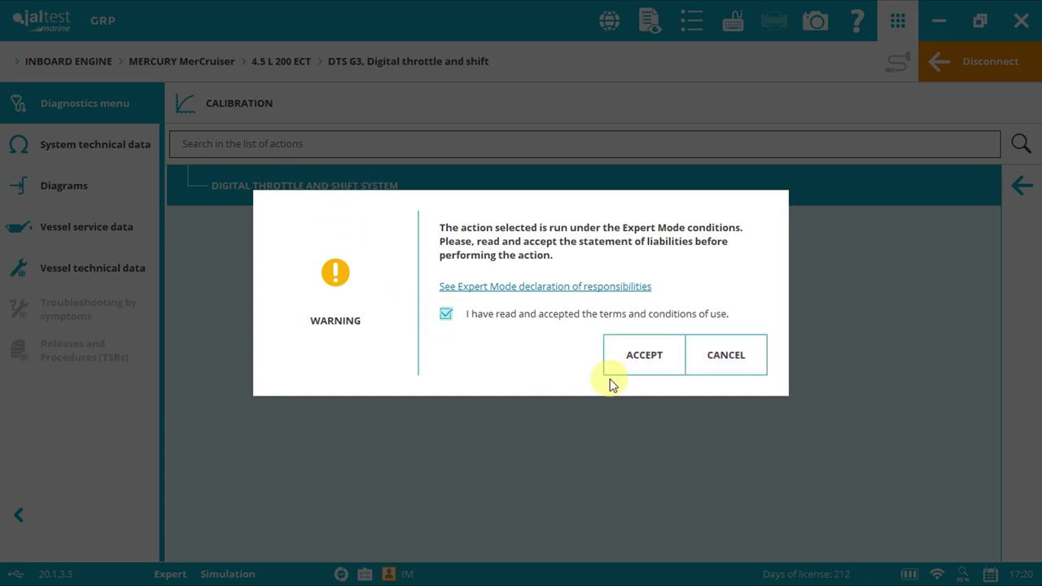
{"action": "left_click", "coordinate": [642, 352]}
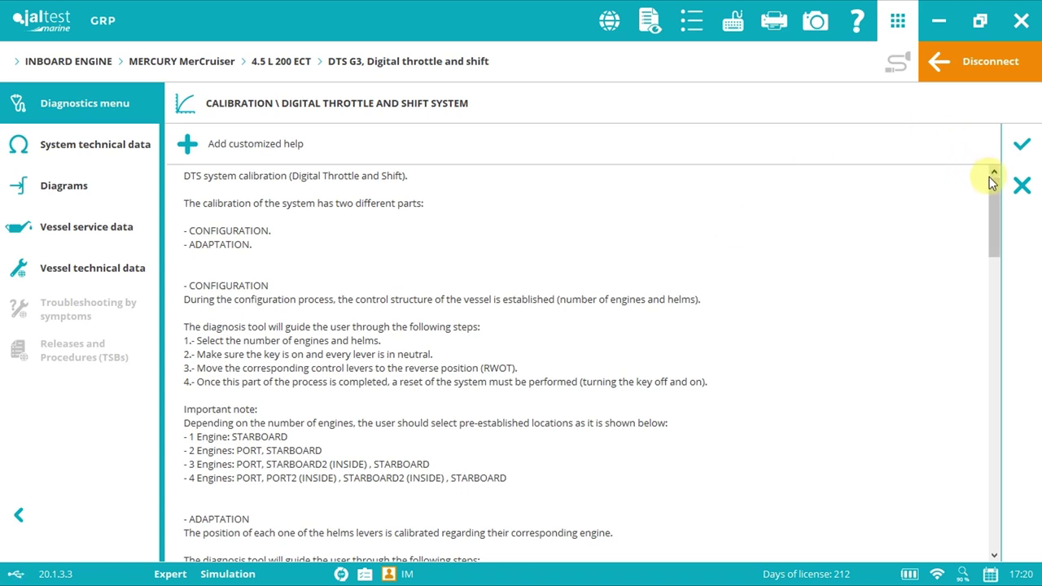
Scroll the DTS calibration instructions down to the Type 1 to 5 lever illustrations
{"action": "left_click_drag", "start_coordinate": [994, 189], "coordinate": [987, 265]}
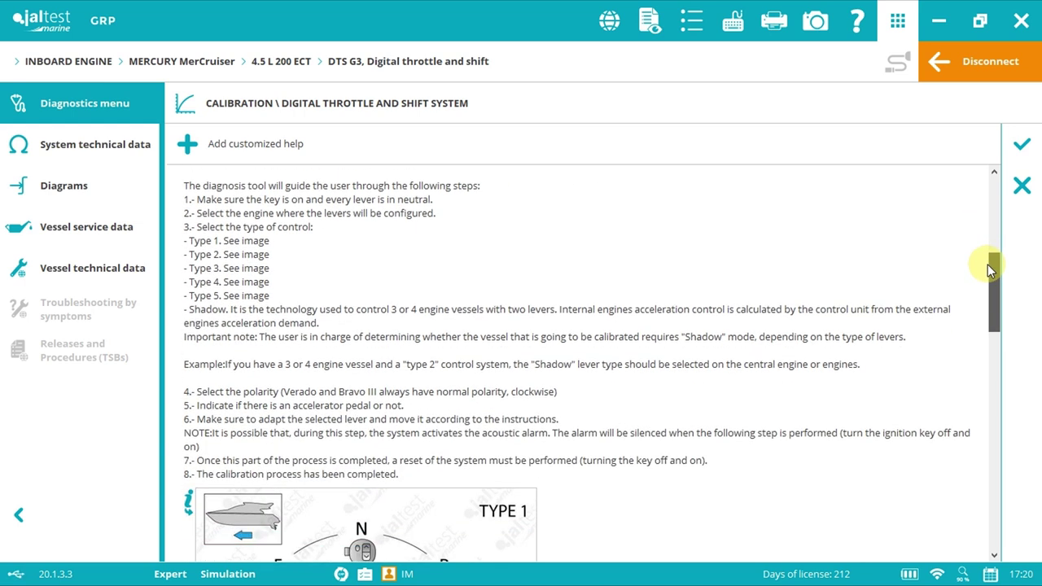
{"action": "left_click_drag", "start_coordinate": [988, 265], "coordinate": [983, 464]}
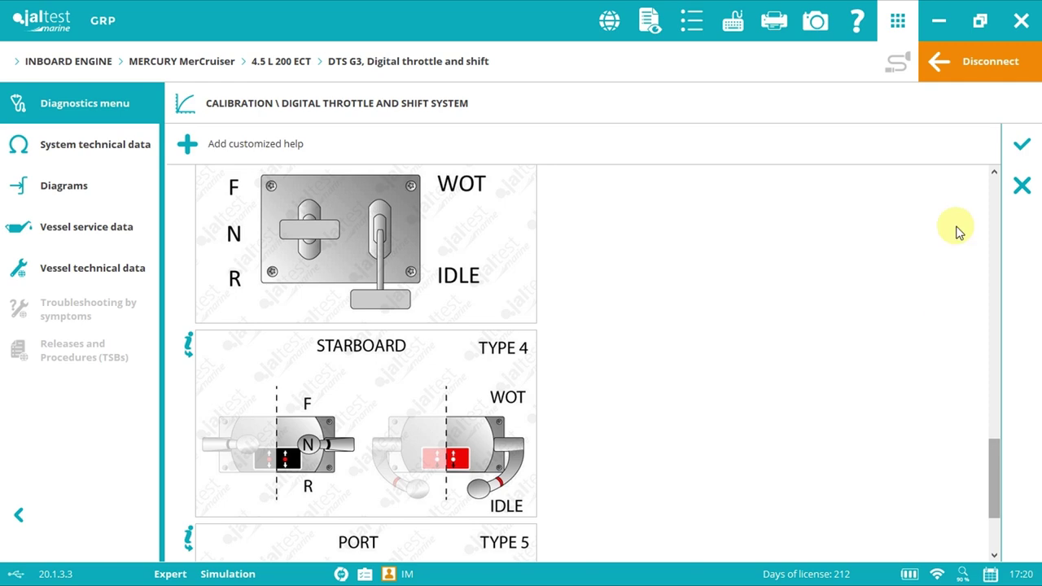
Confirm the engine-stopped condition and check HELM-4 at PORT (CENTRAL) details and the step help
{"action": "left_click", "coordinate": [1022, 144]}
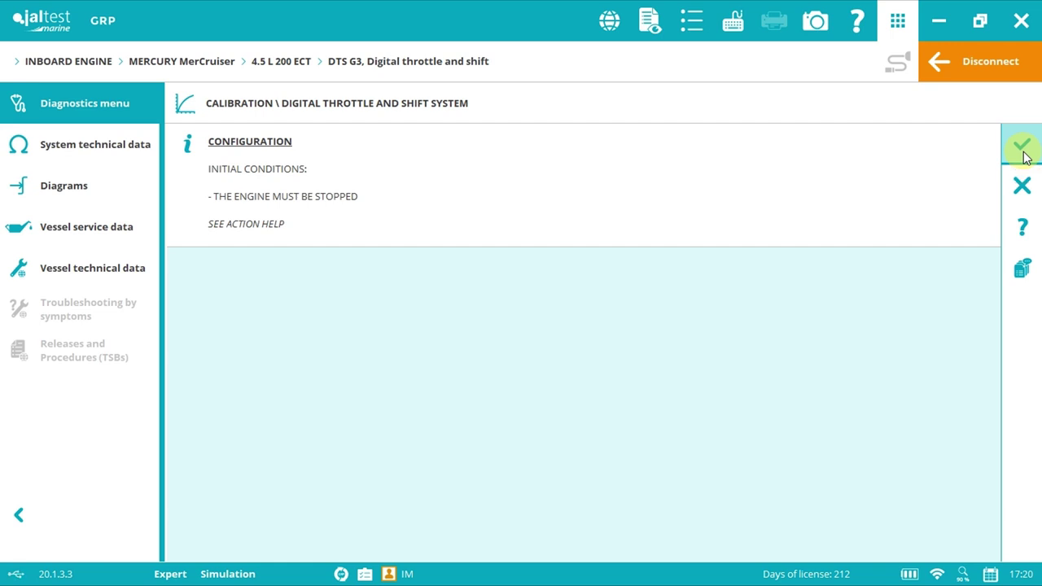
{"action": "left_click", "coordinate": [1023, 148]}
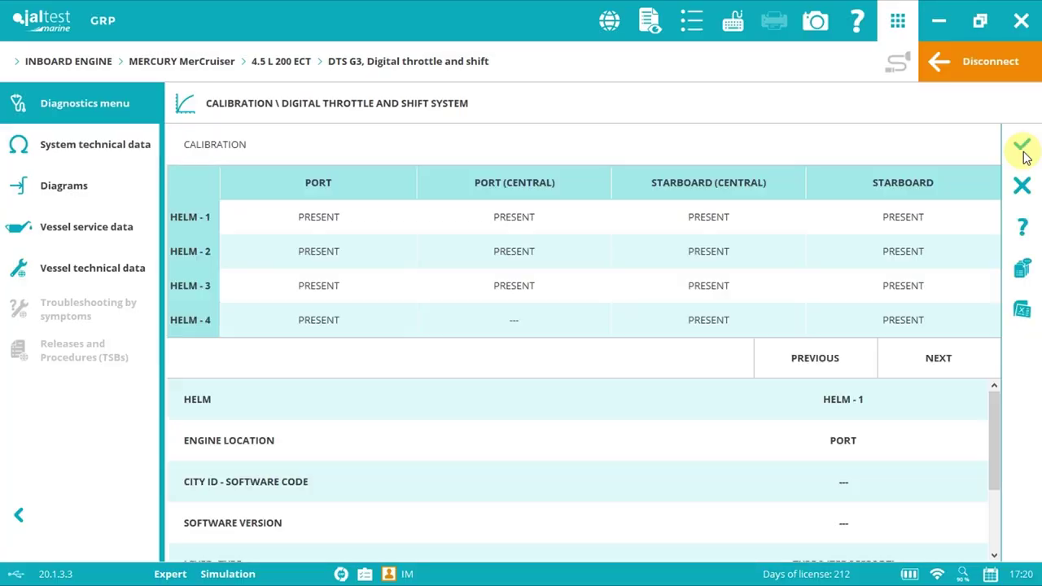
{"action": "left_click", "coordinate": [597, 313]}
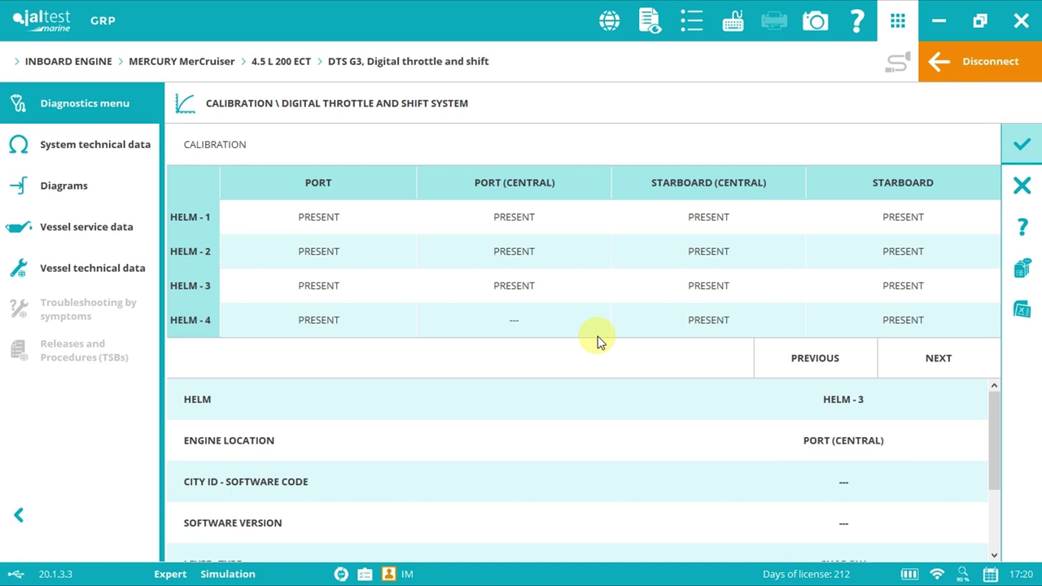
{"action": "left_click", "coordinate": [1026, 232]}
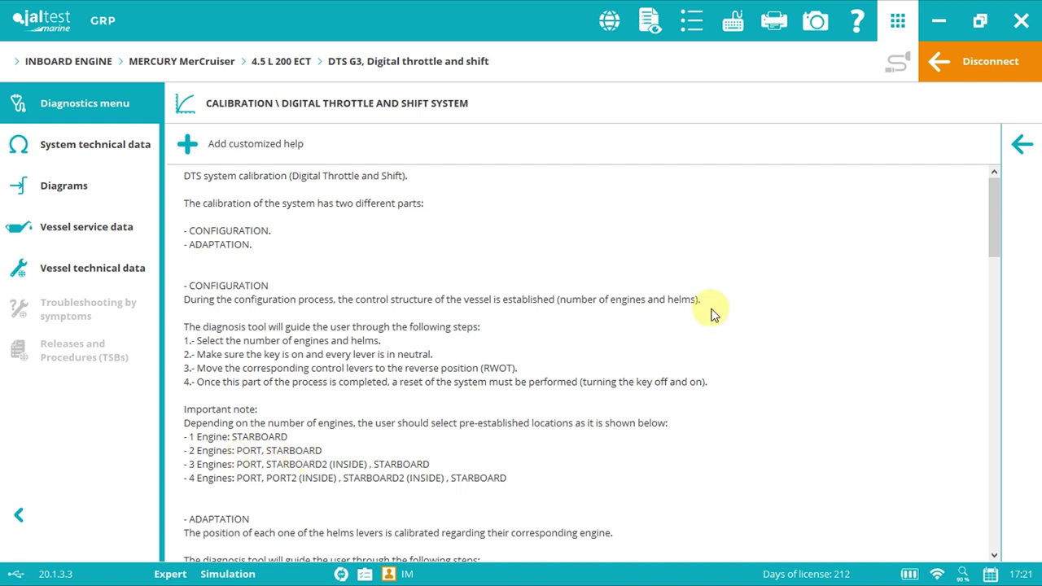
{"action": "left_click", "coordinate": [1024, 149]}
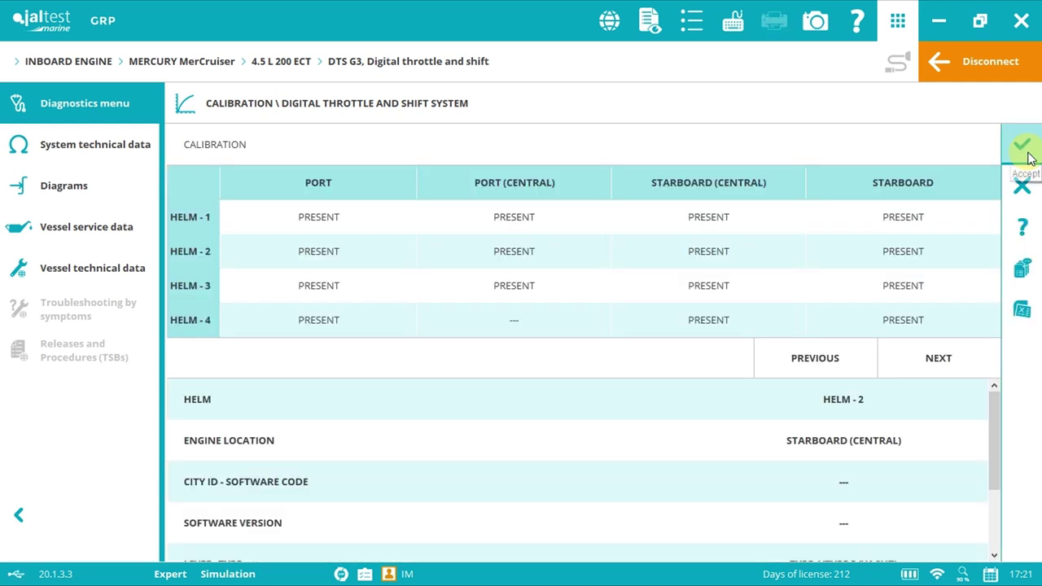
Step through each helm's engine location and lever details, then accept the helm summary
{"action": "left_click", "coordinate": [963, 375]}
{"action": "left_click", "coordinate": [993, 404]}
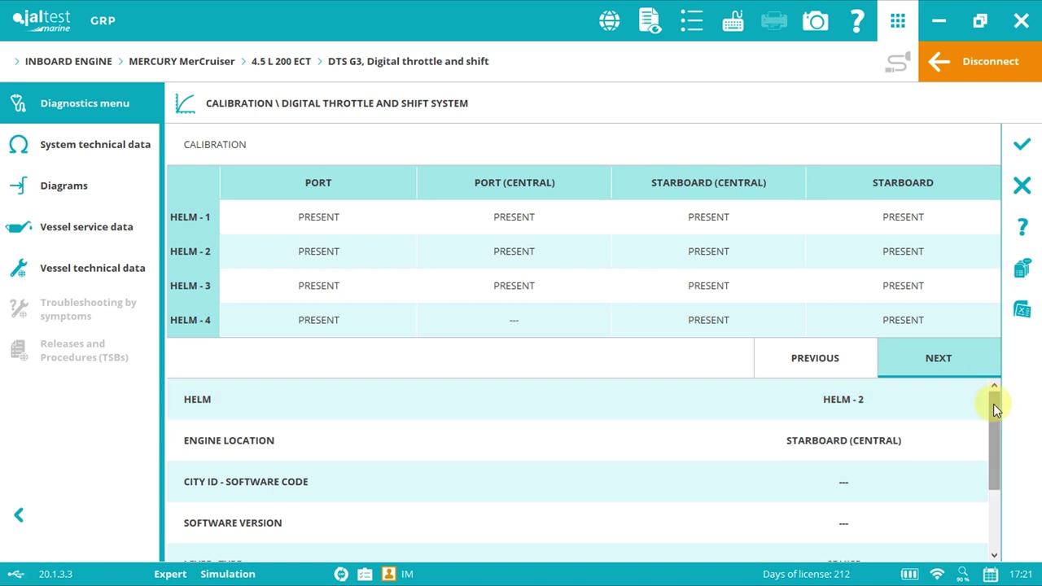
{"action": "left_click", "coordinate": [994, 403]}
{"action": "left_click", "coordinate": [925, 364]}
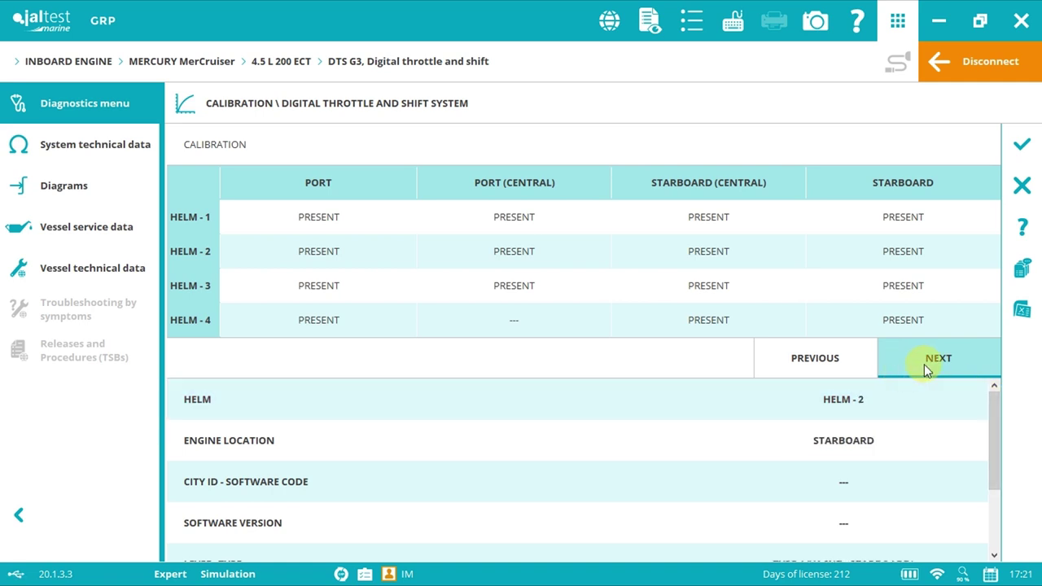
{"action": "left_click", "coordinate": [924, 364]}
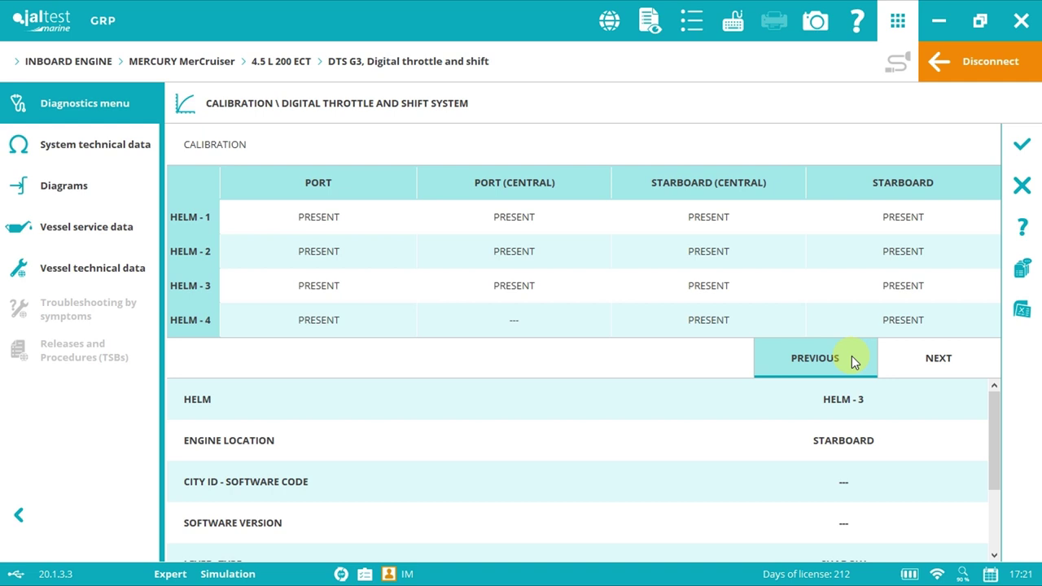
{"action": "left_click", "coordinate": [852, 359]}
{"action": "left_click", "coordinate": [853, 361]}
{"action": "left_click", "coordinate": [854, 362]}
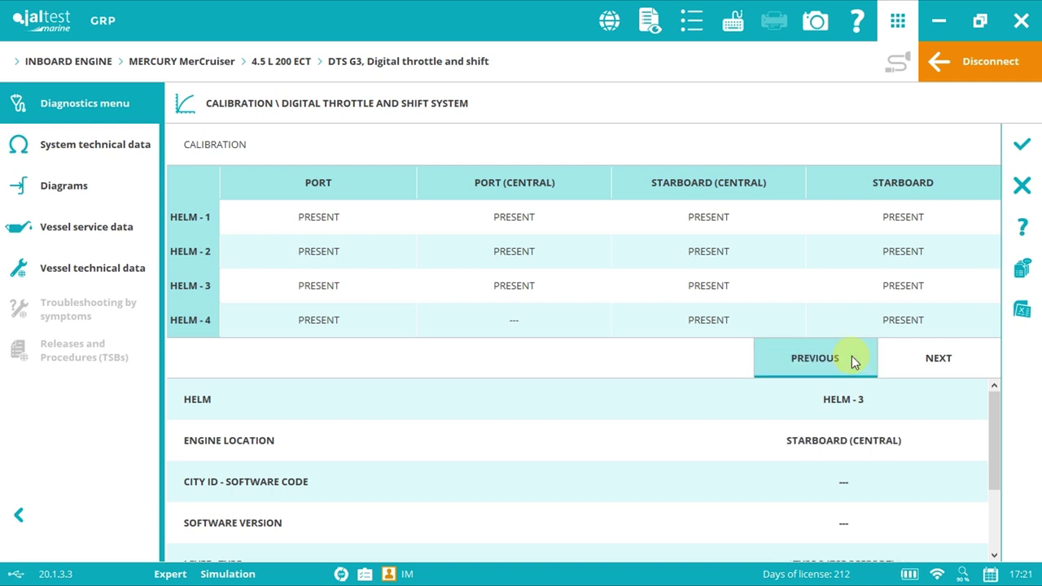
{"action": "left_click", "coordinate": [853, 362]}
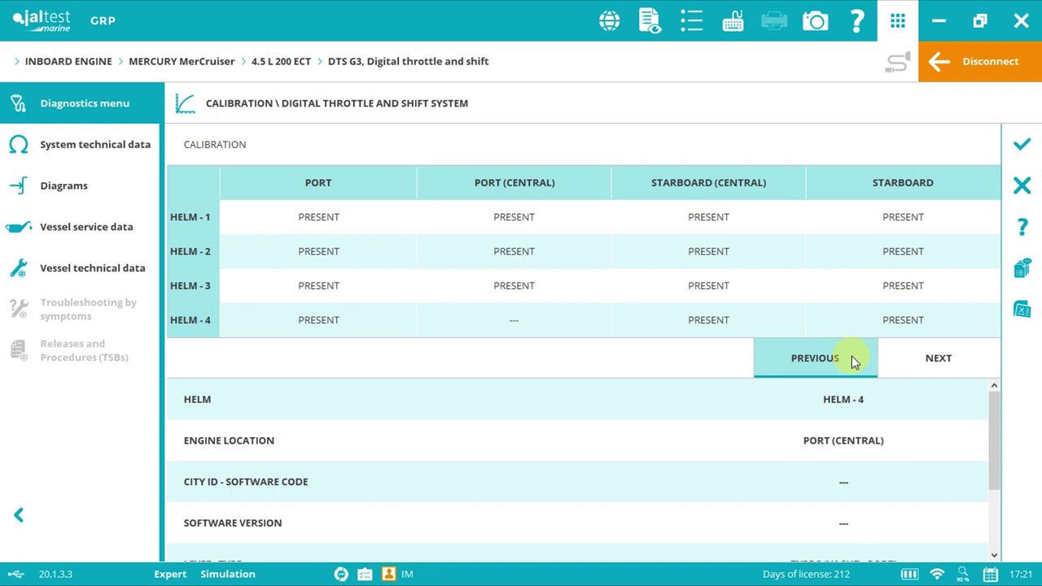
{"action": "left_click", "coordinate": [854, 362]}
{"action": "left_click", "coordinate": [852, 359]}
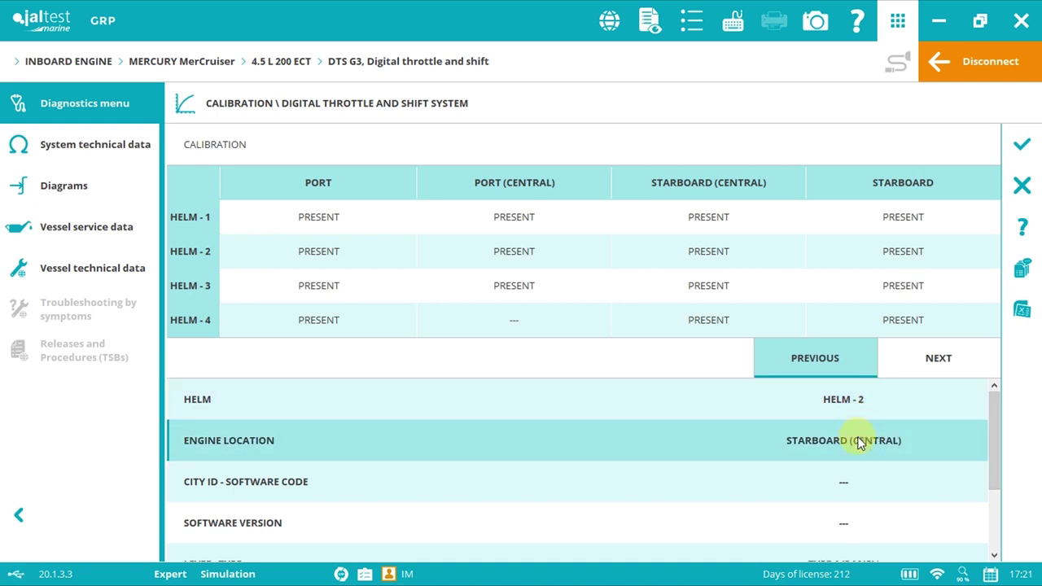
{"action": "left_click_drag", "start_coordinate": [996, 448], "coordinate": [996, 506]}
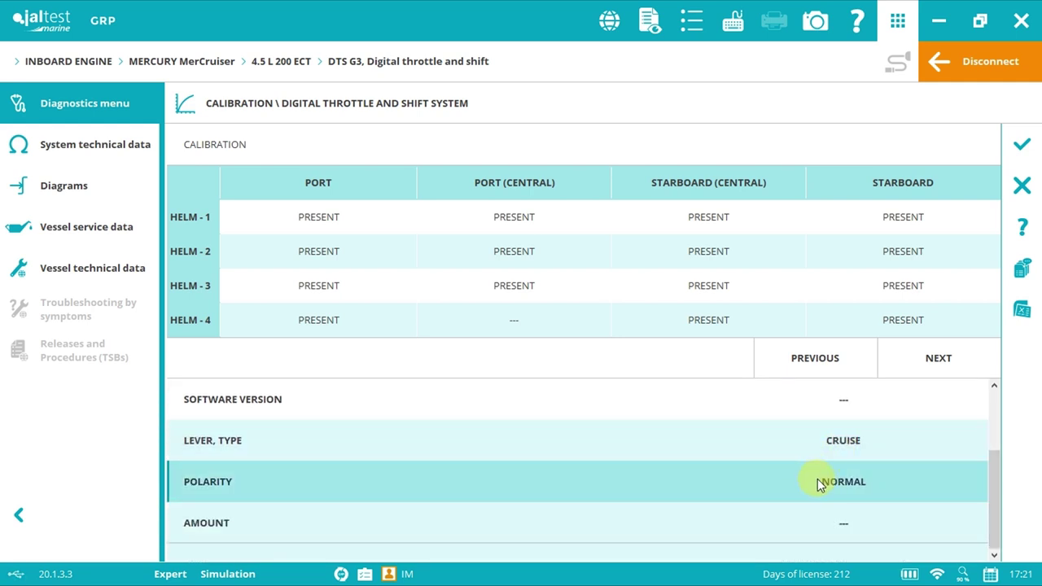
{"action": "left_click", "coordinate": [1036, 161]}
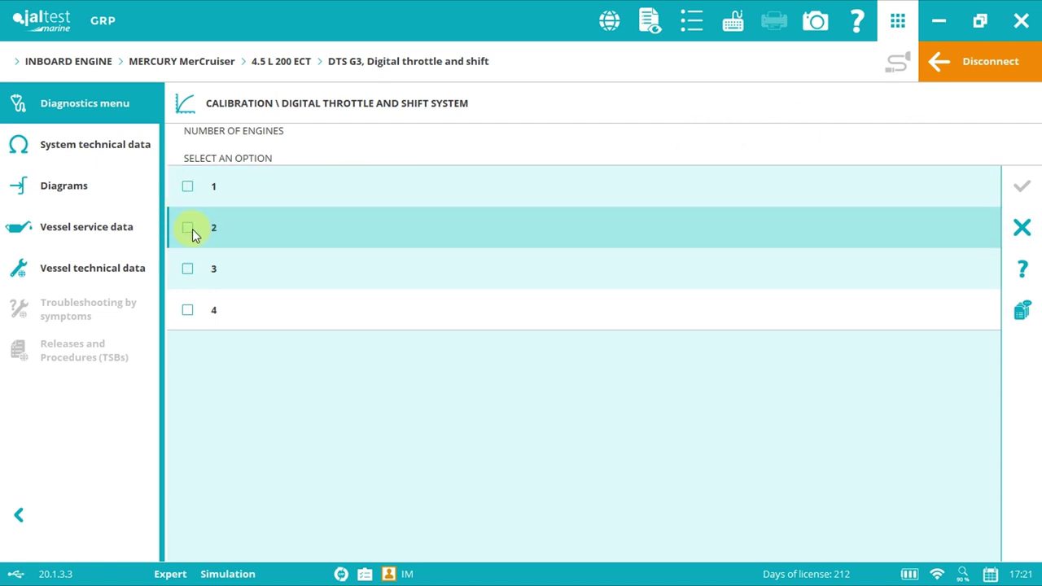
Set Number of Engines to 2 and Number of Helms to 1, confirming each
{"action": "left_click", "coordinate": [188, 229]}
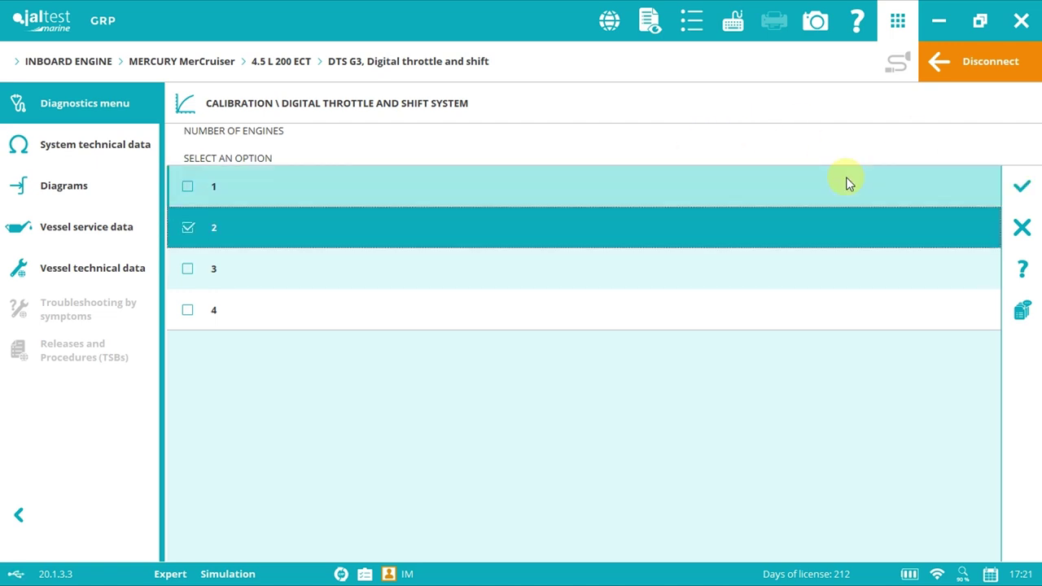
{"action": "left_click", "coordinate": [1031, 192]}
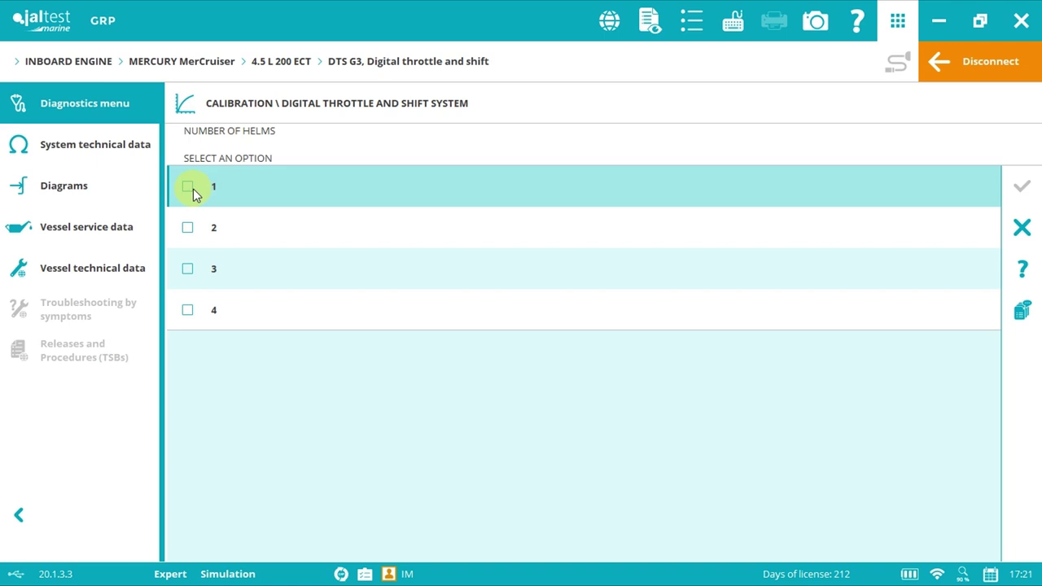
{"action": "left_click", "coordinate": [192, 189]}
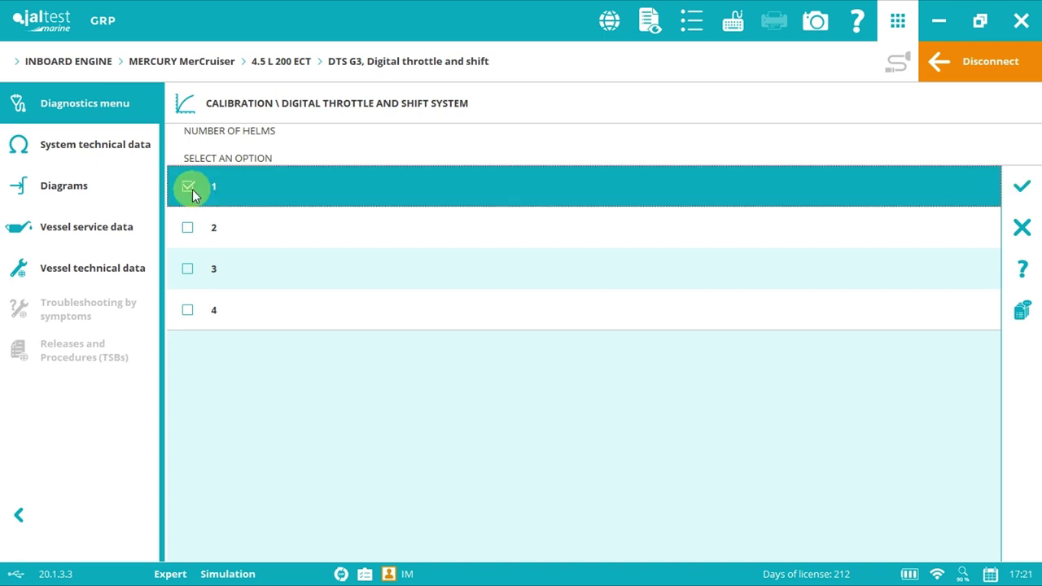
{"action": "left_click", "coordinate": [1024, 187]}
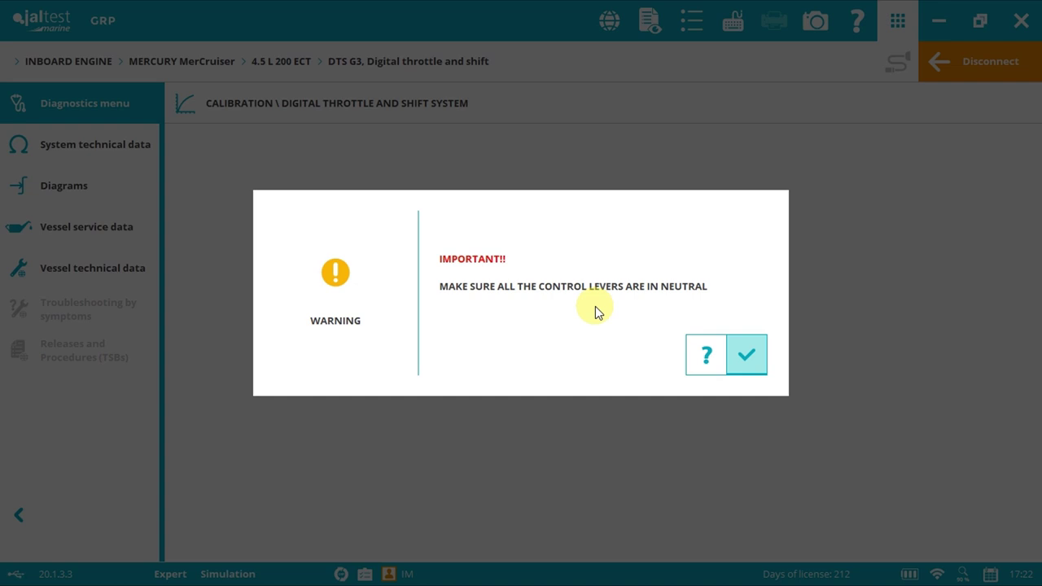
Acknowledge that all control levers are in neutral
{"action": "left_click", "coordinate": [753, 354]}
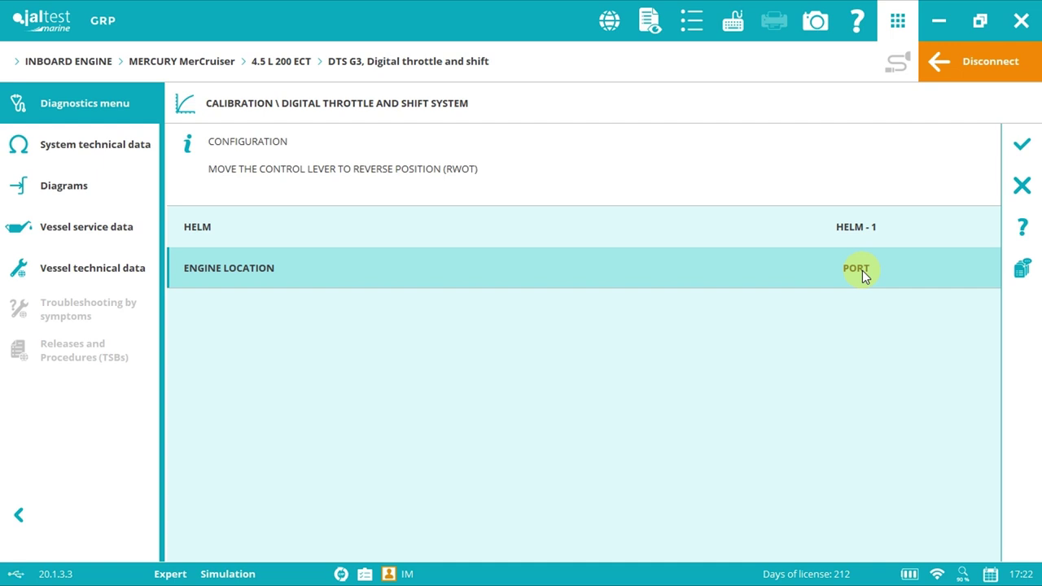
Search the Glossary for 'wot' (wide open throttle), then close the Glossary and Help menu
{"action": "left_click", "coordinate": [859, 24]}
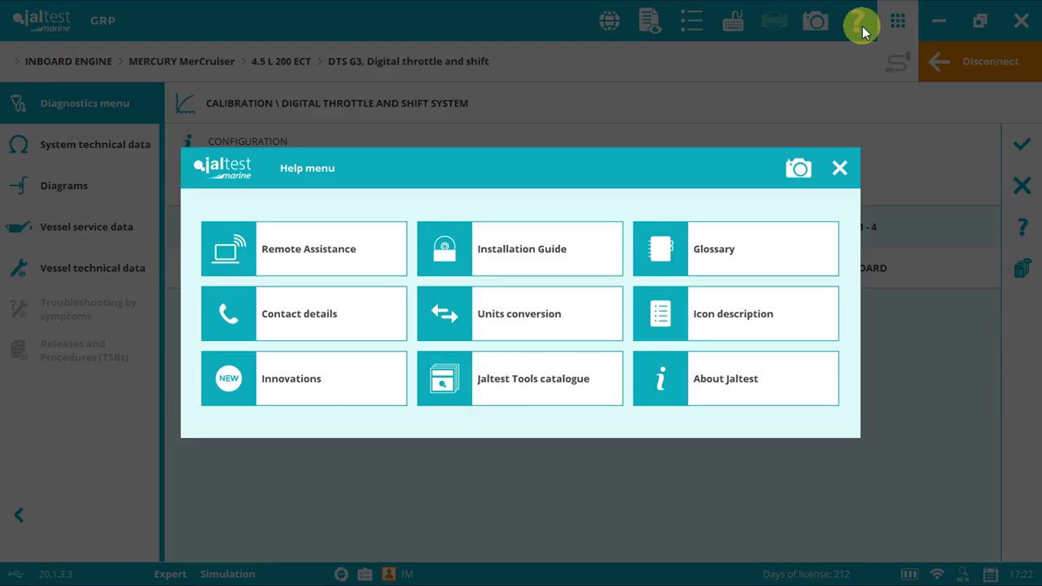
{"action": "left_click", "coordinate": [757, 243]}
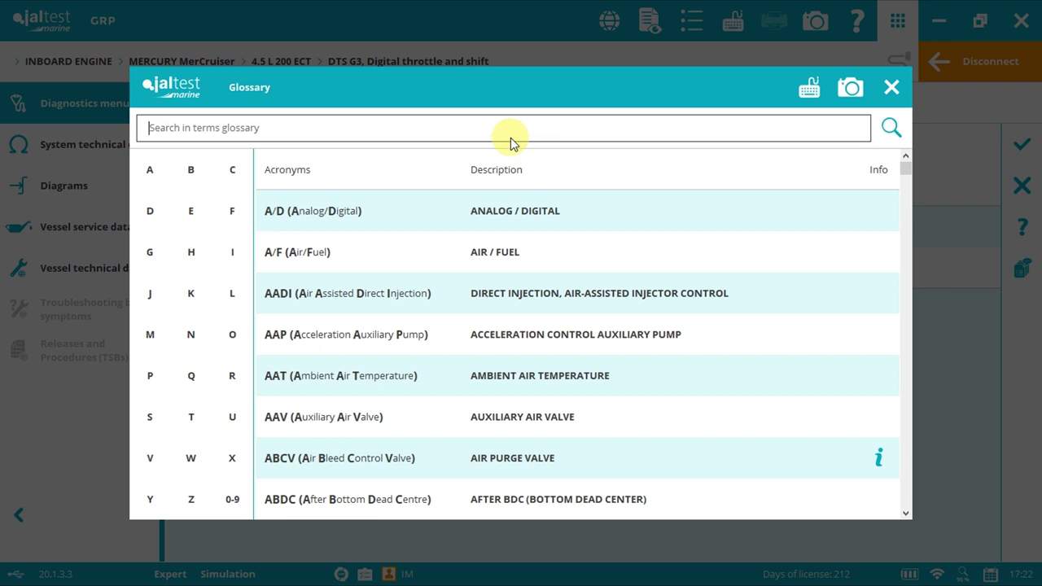
{"action": "left_click", "coordinate": [522, 131]}
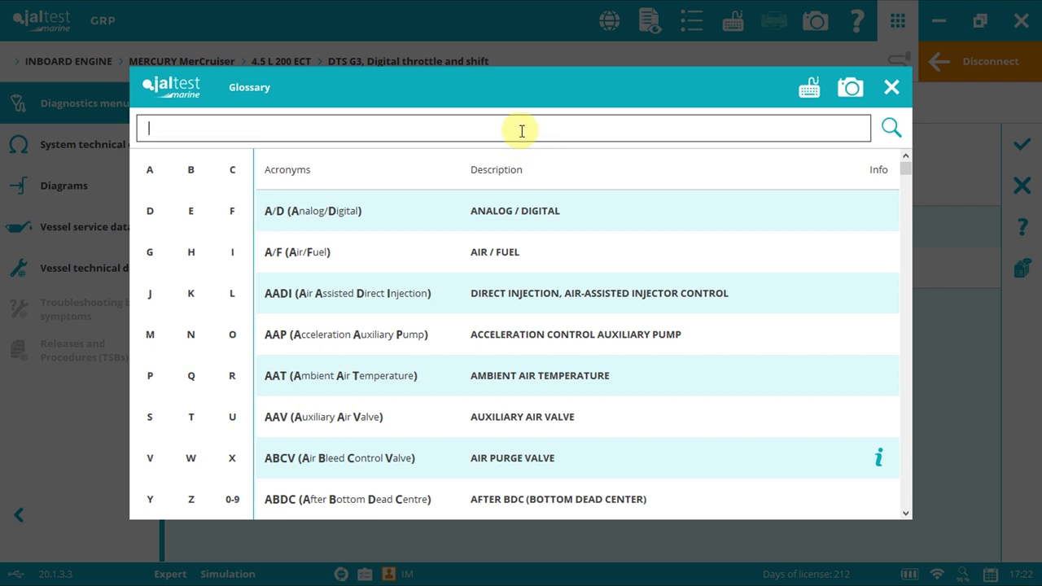
{"action": "type", "text": "wot"}
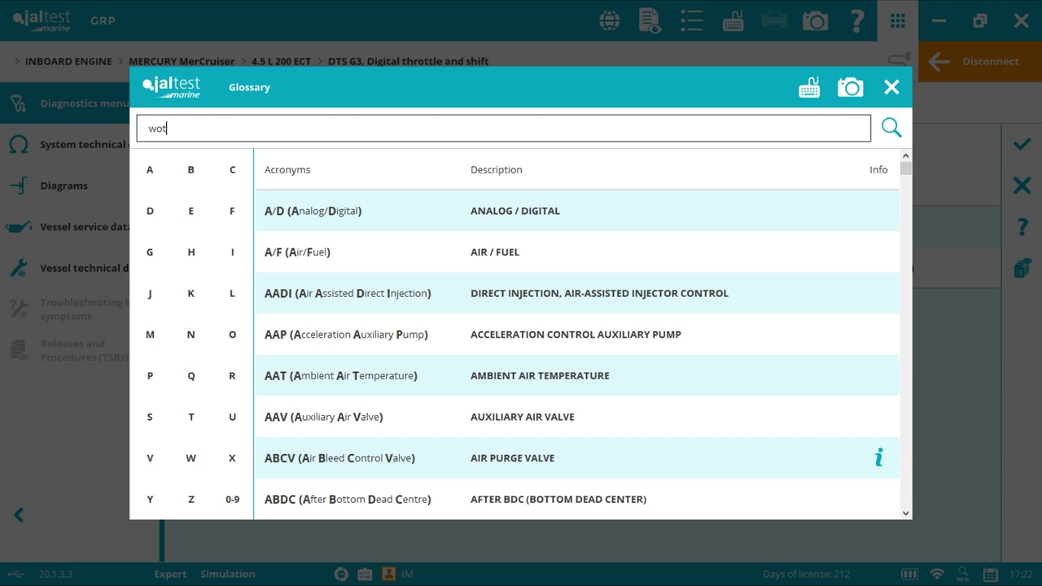
{"action": "key", "text": "Return"}
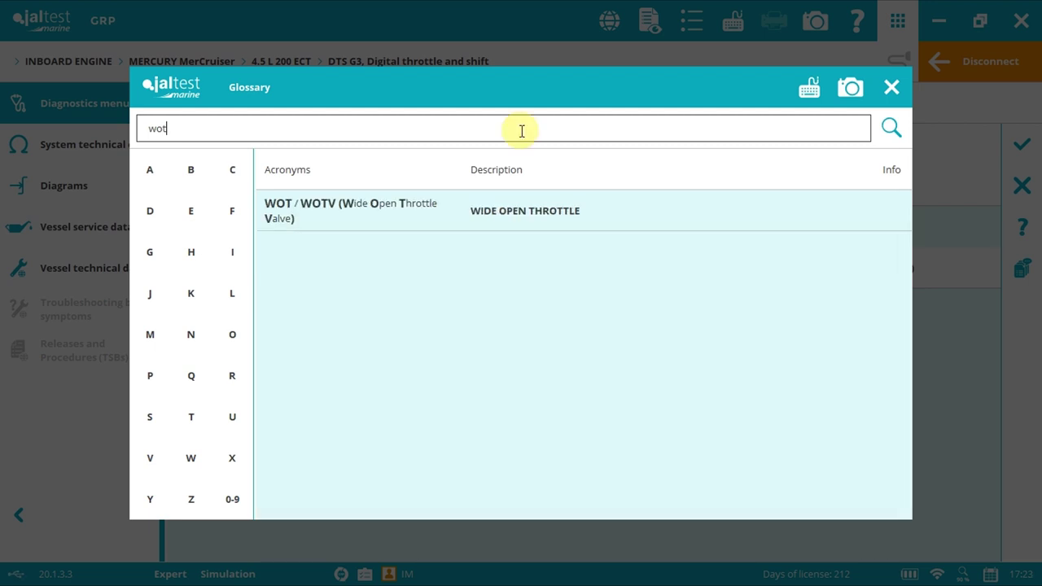
{"action": "left_click", "coordinate": [893, 87]}
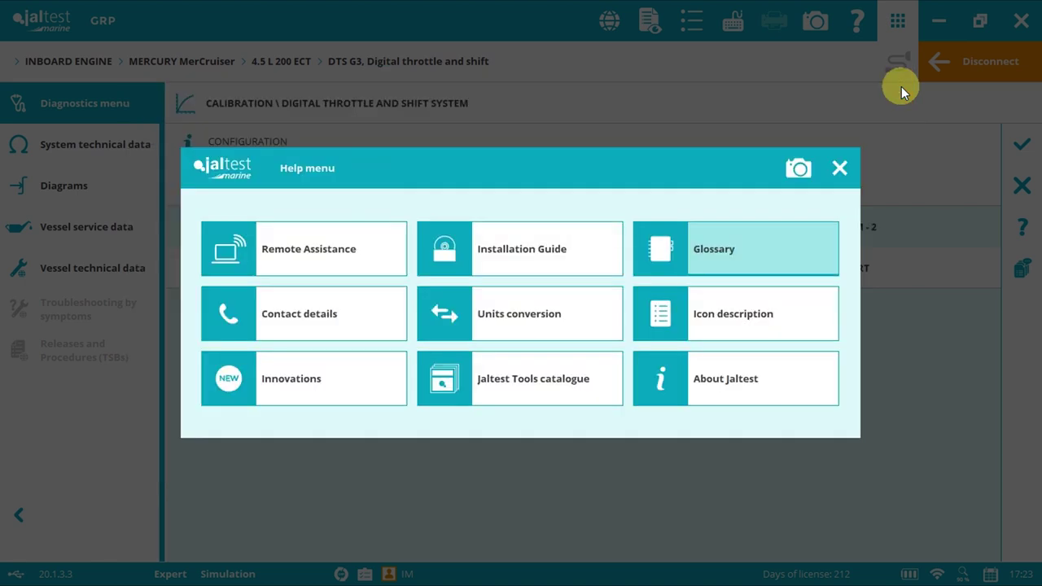
{"action": "left_click", "coordinate": [847, 166]}
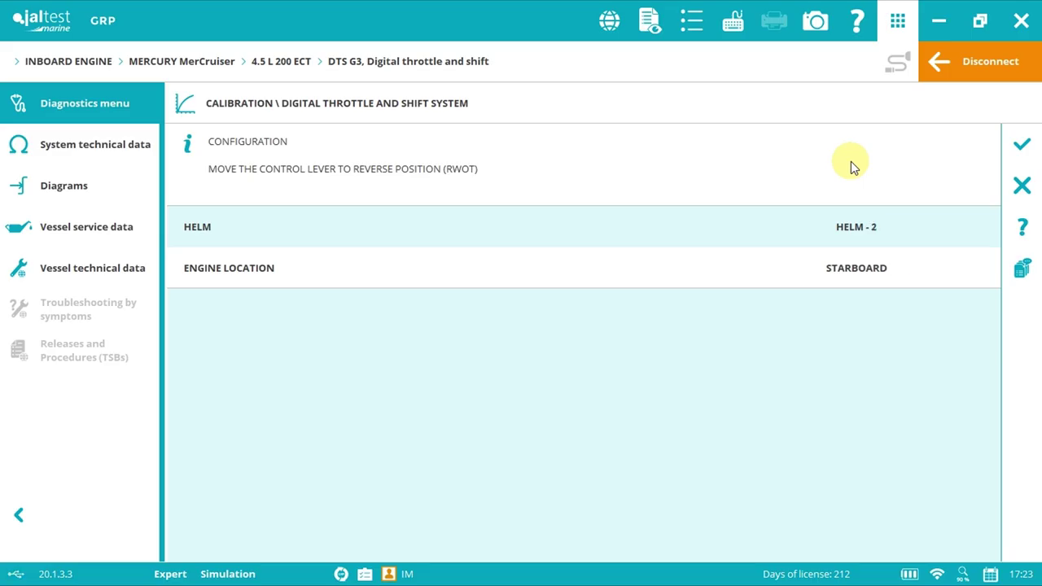
Review the lever-type help, then accept the helm configuration and the reverse-position step
{"action": "left_click", "coordinate": [1024, 232]}
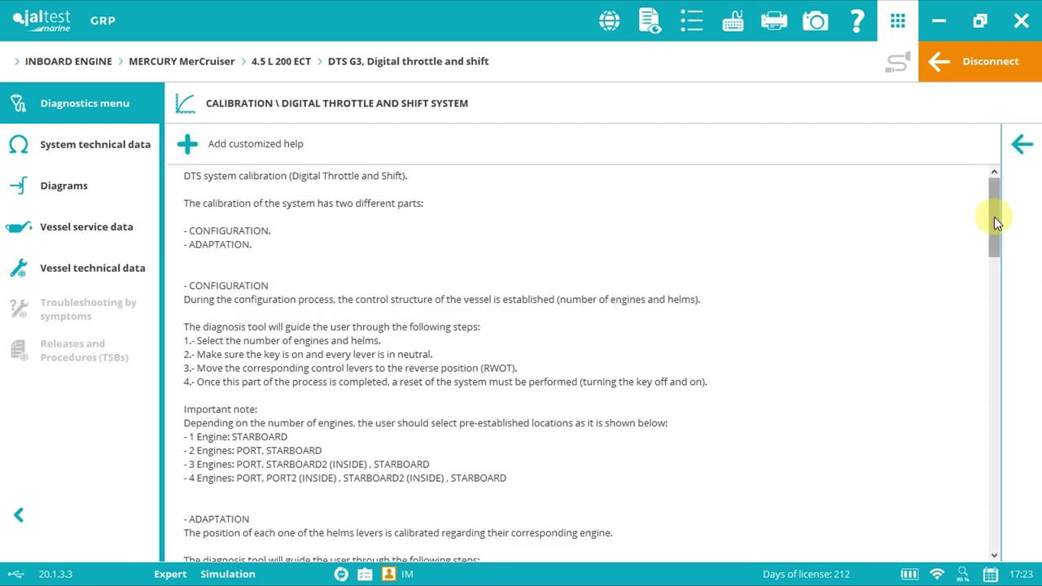
{"action": "left_click_drag", "start_coordinate": [994, 217], "coordinate": [995, 220]}
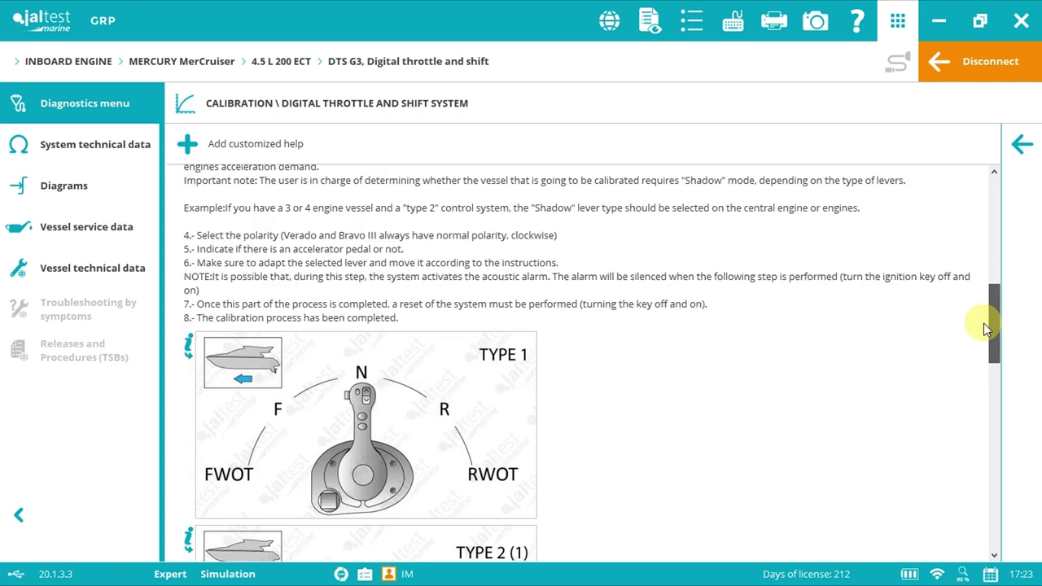
{"action": "left_click_drag", "start_coordinate": [984, 324], "coordinate": [982, 372]}
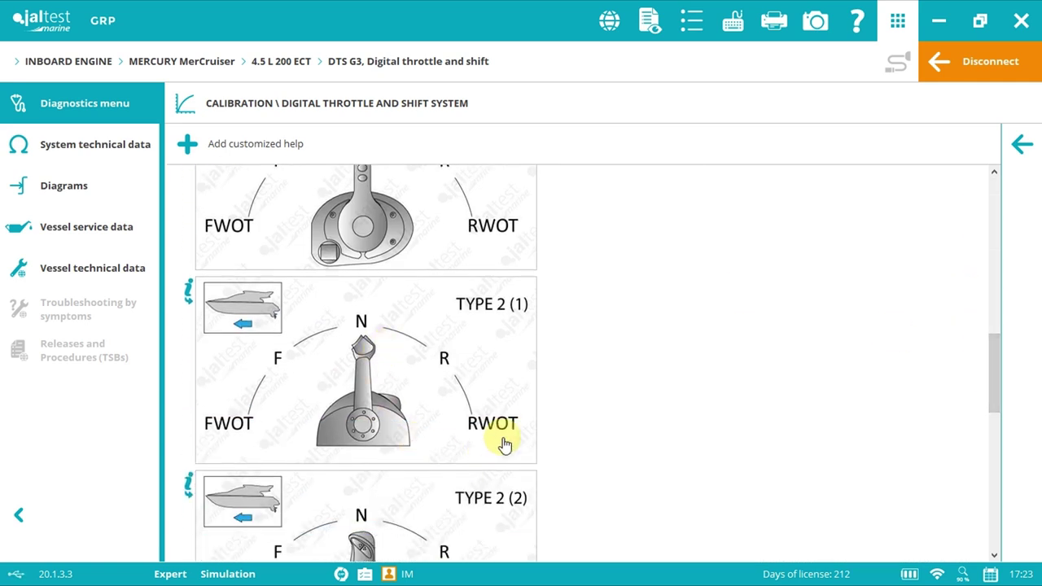
{"action": "left_click", "coordinate": [1023, 147]}
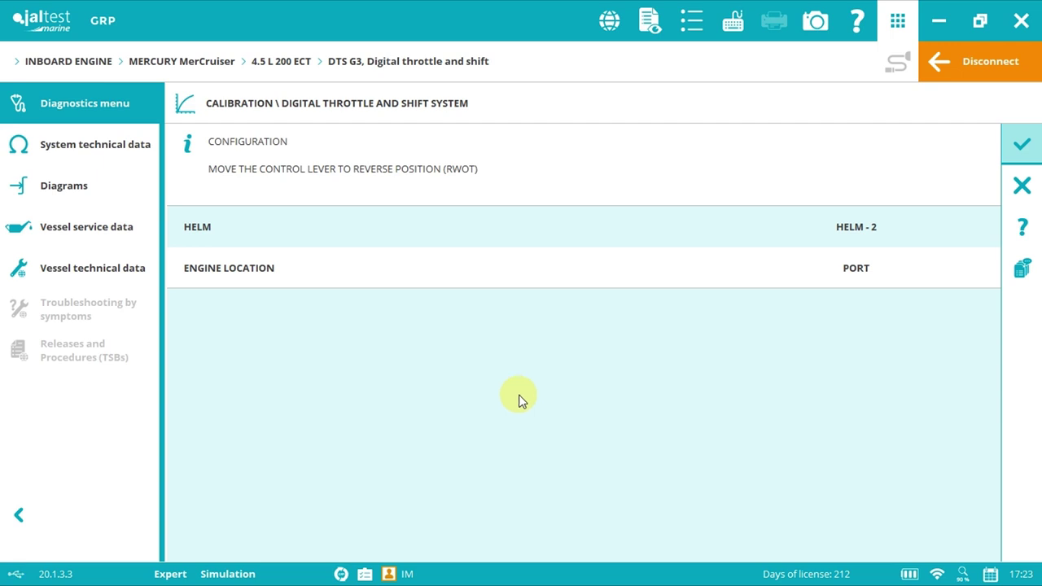
{"action": "left_click", "coordinate": [1023, 145]}
{"action": "left_click", "coordinate": [1023, 144]}
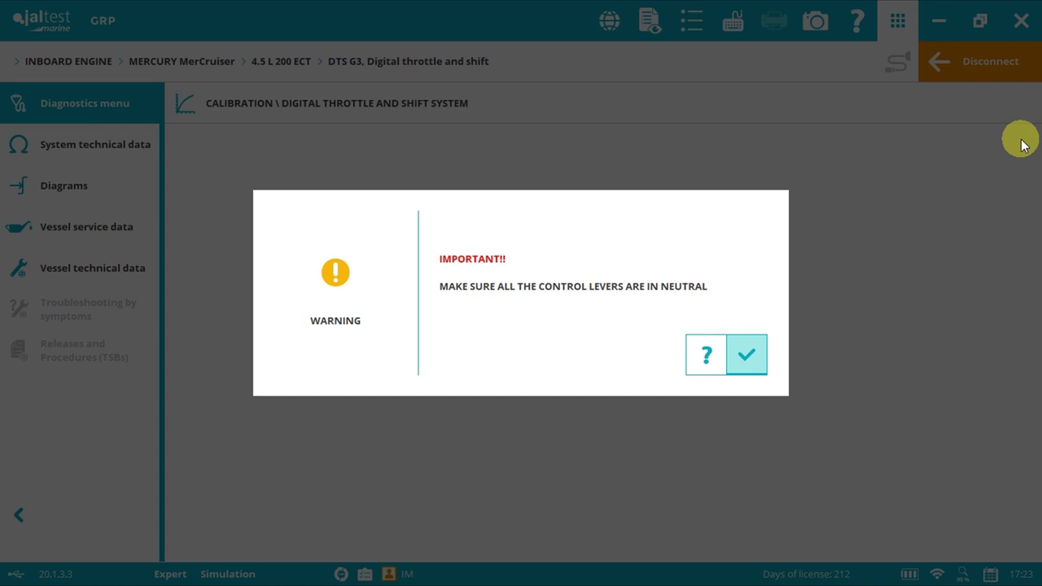
Acknowledge the neutral-lever warning and run the 10-second reset countdown to 00:00
{"action": "left_click", "coordinate": [749, 355]}
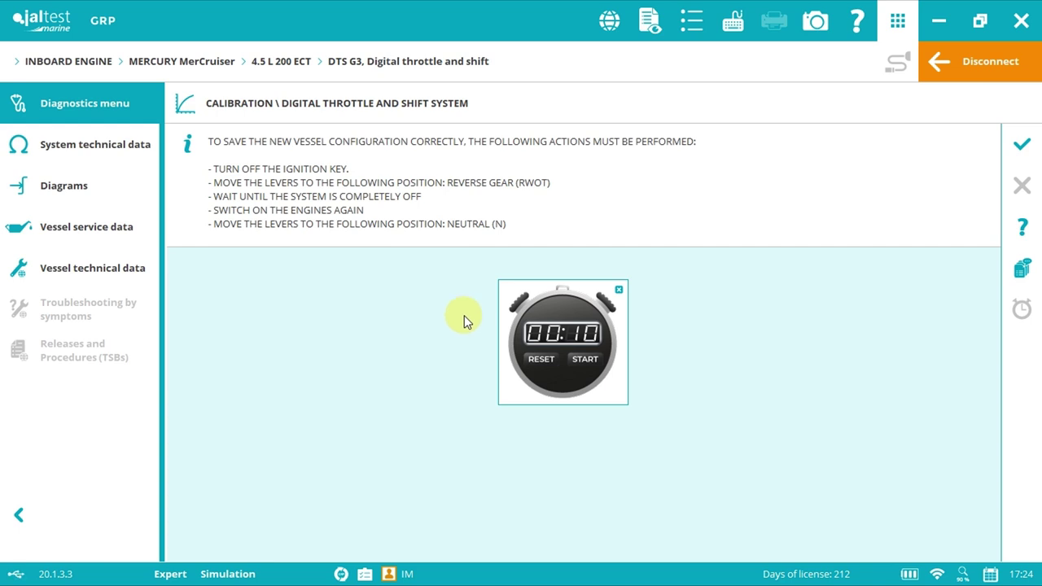
{"action": "left_click", "coordinate": [584, 359]}
Accept the finished system reset to save the vessel configuration and reach Adaptation
{"action": "left_click", "coordinate": [1024, 143]}
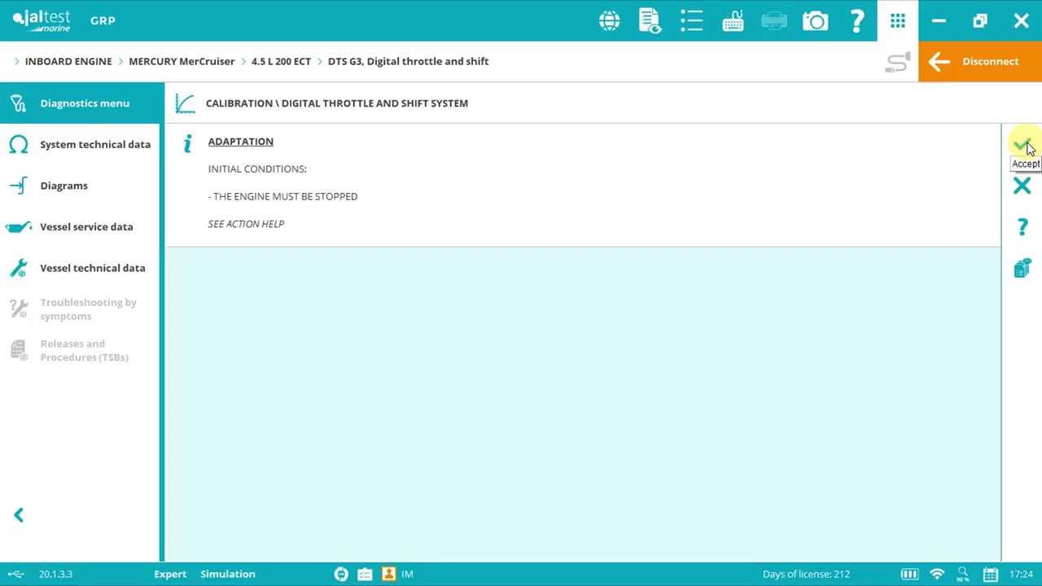
{"action": "left_click", "coordinate": [1025, 144]}
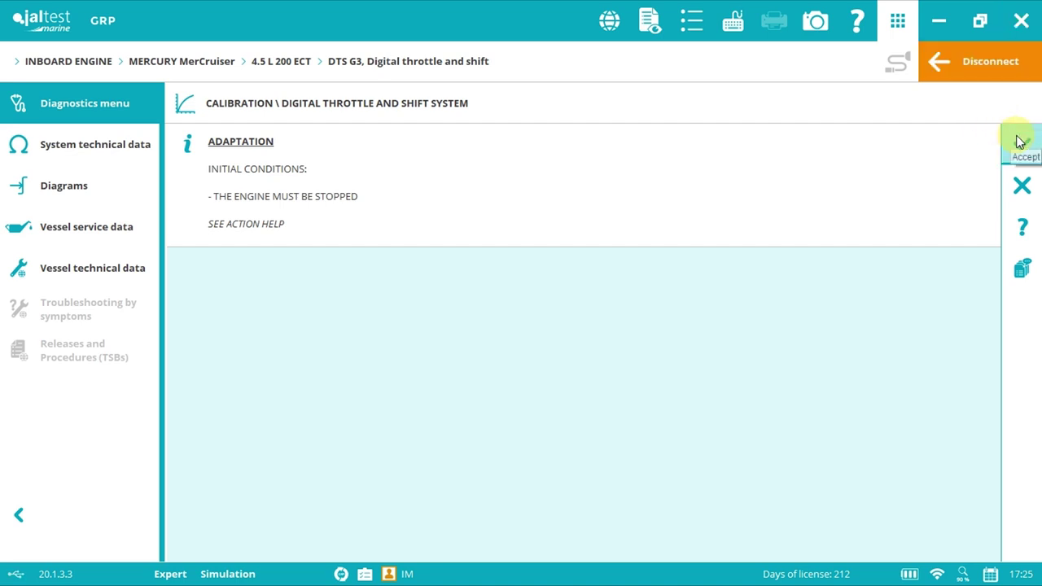
Begin the adaptation and set the engine location to PORT
{"action": "left_click", "coordinate": [1021, 144]}
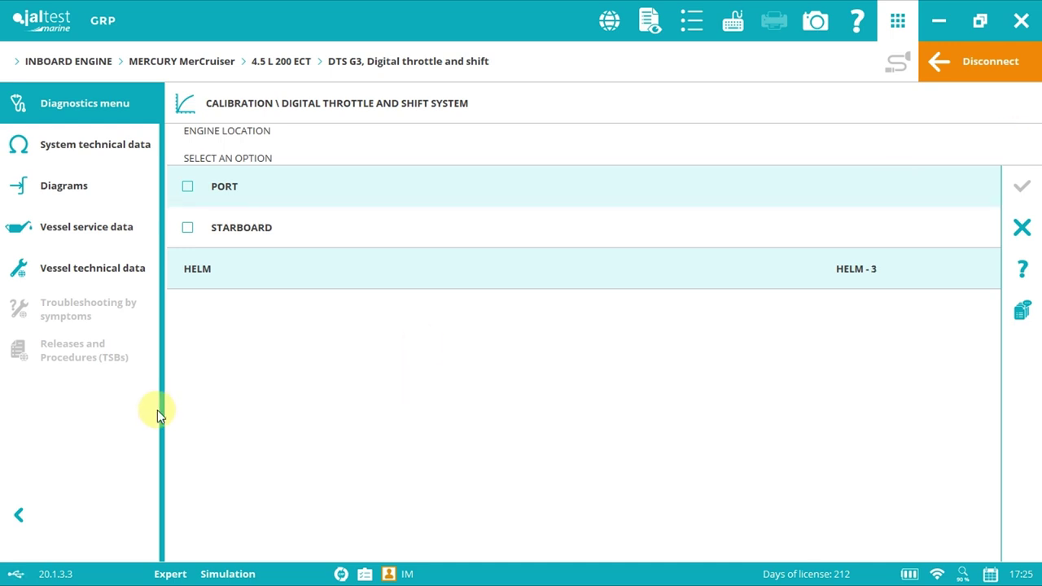
{"action": "left_click", "coordinate": [188, 189]}
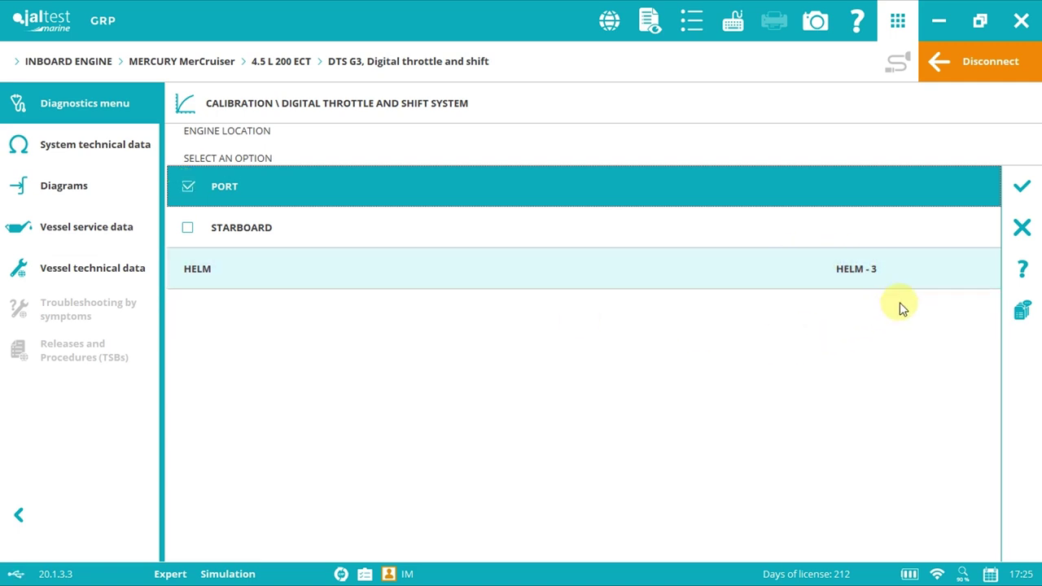
{"action": "left_click", "coordinate": [870, 285]}
{"action": "left_click", "coordinate": [1023, 188]}
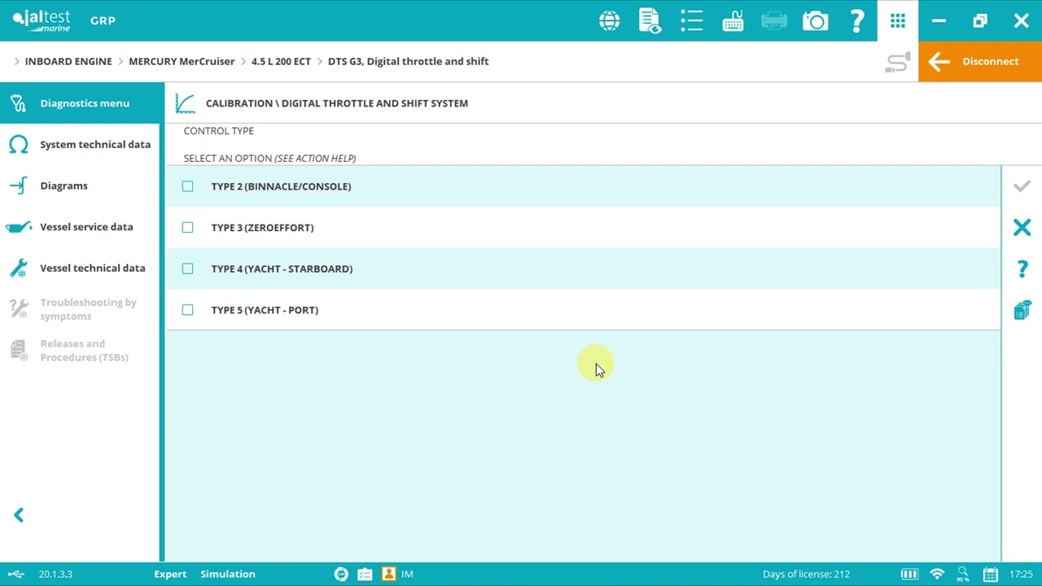
Check the control-type help diagrams and choose TYPE 2 (BINNACLE/CONSOLE)
{"action": "left_click", "coordinate": [1024, 267]}
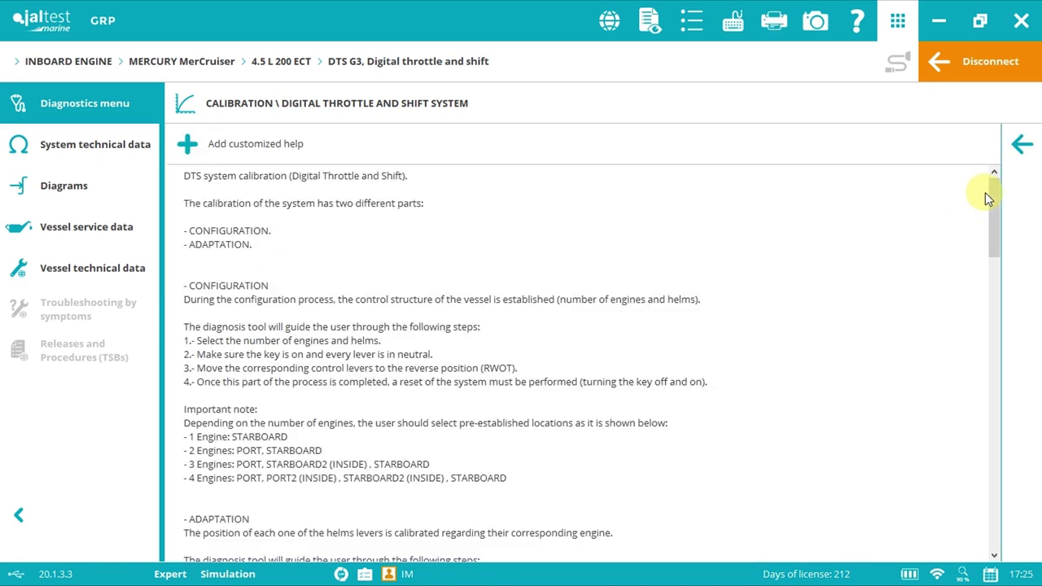
{"action": "left_click_drag", "start_coordinate": [995, 201], "coordinate": [991, 497]}
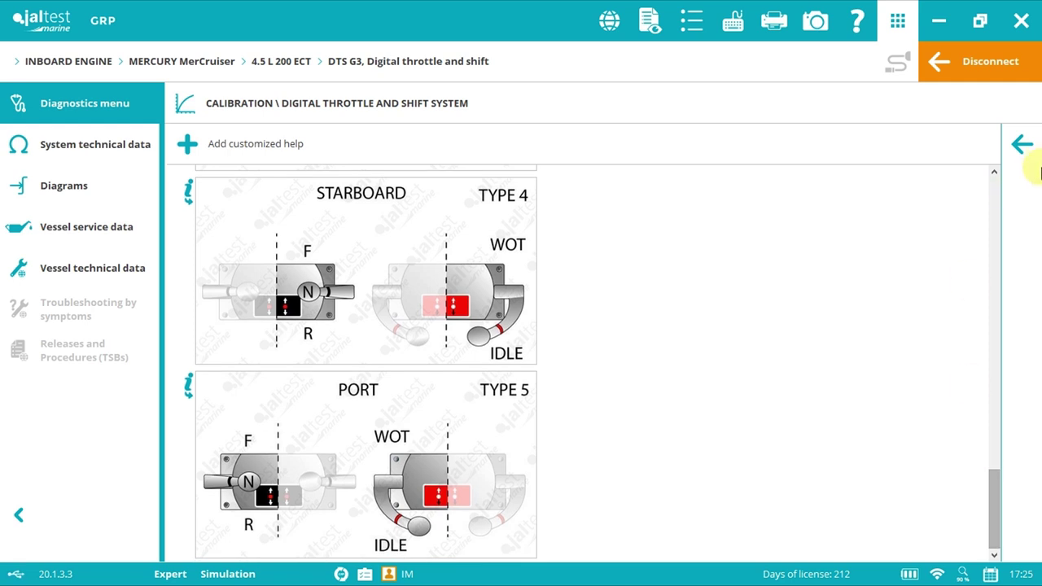
{"action": "left_click", "coordinate": [1031, 159]}
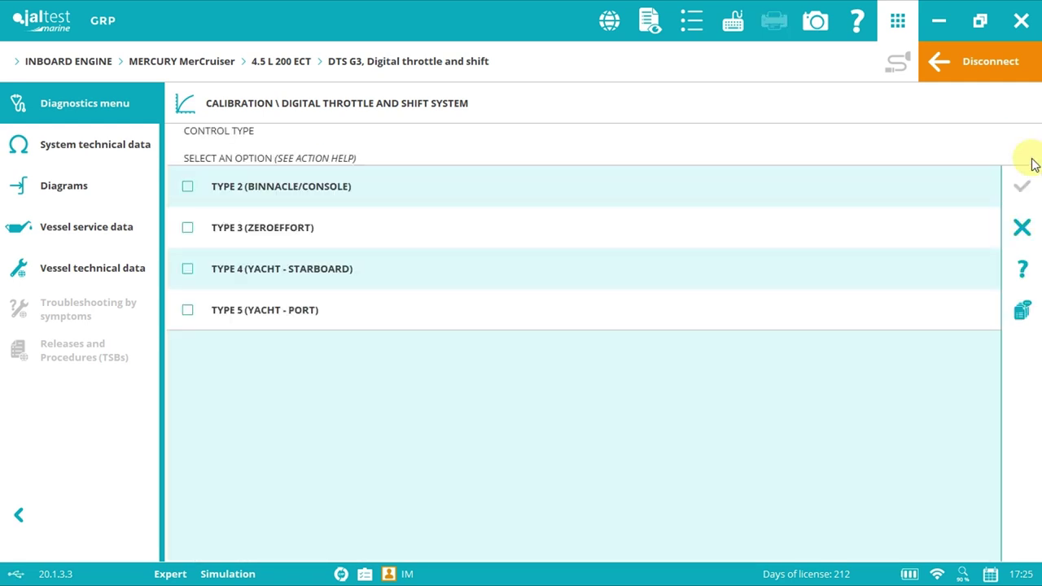
{"action": "left_click", "coordinate": [188, 187]}
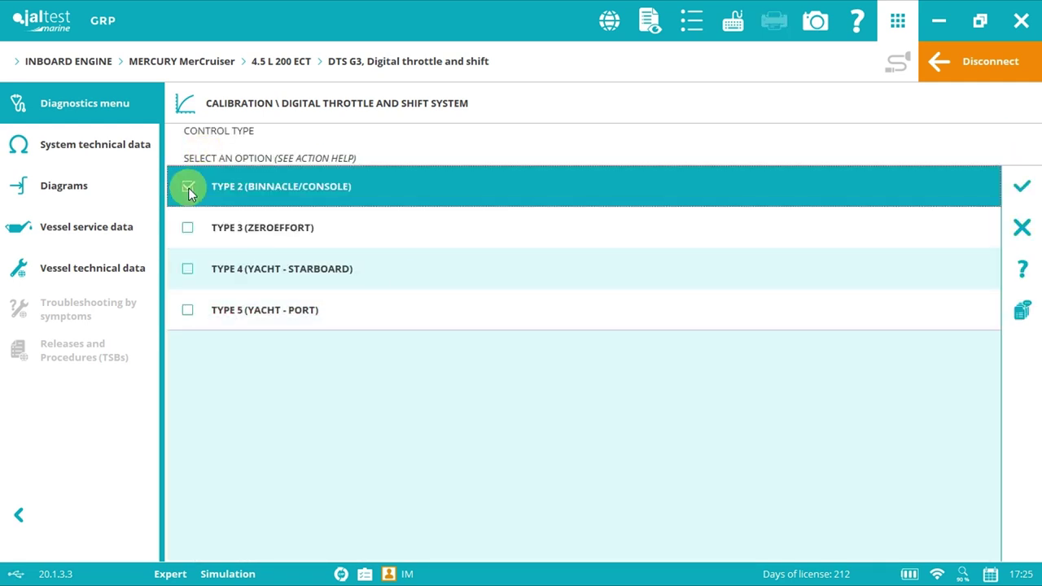
Confirm the control type, review the polarity help, and choose NORMAL (CLOCKWISE (CW)) shift polarity
{"action": "left_click", "coordinate": [1023, 186]}
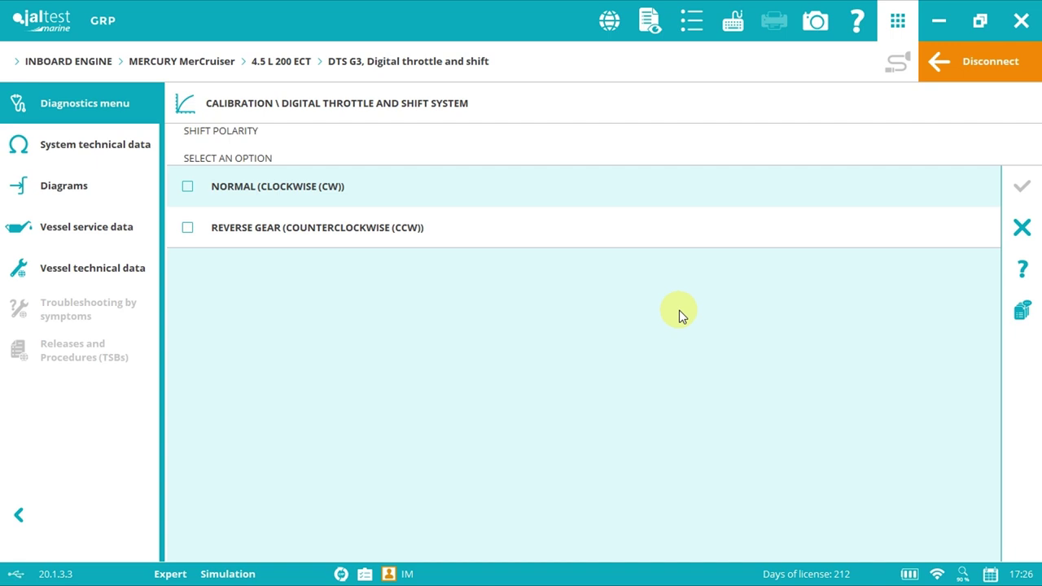
{"action": "left_click", "coordinate": [1023, 264]}
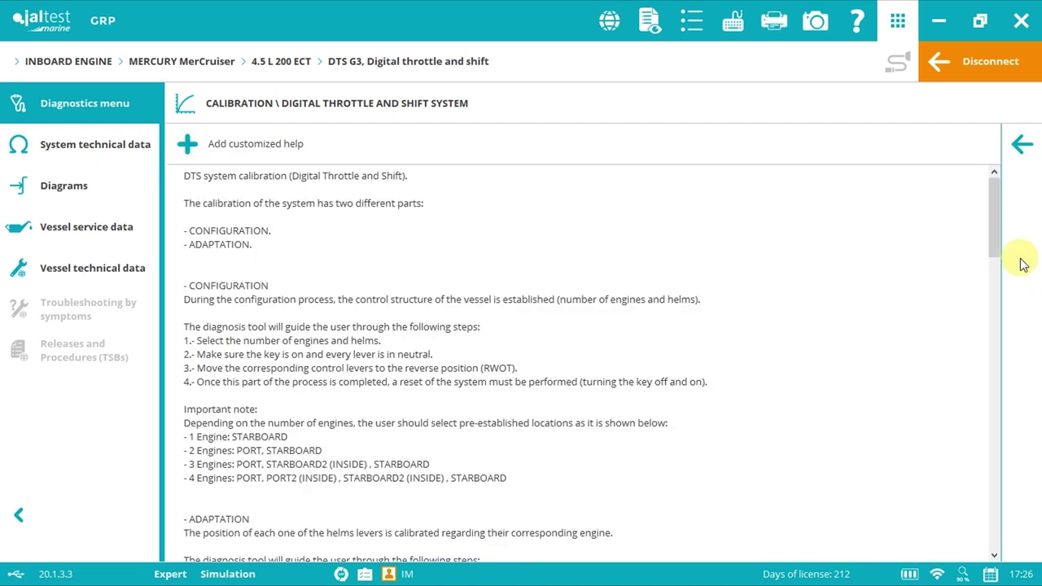
{"action": "left_click_drag", "start_coordinate": [994, 215], "coordinate": [992, 284]}
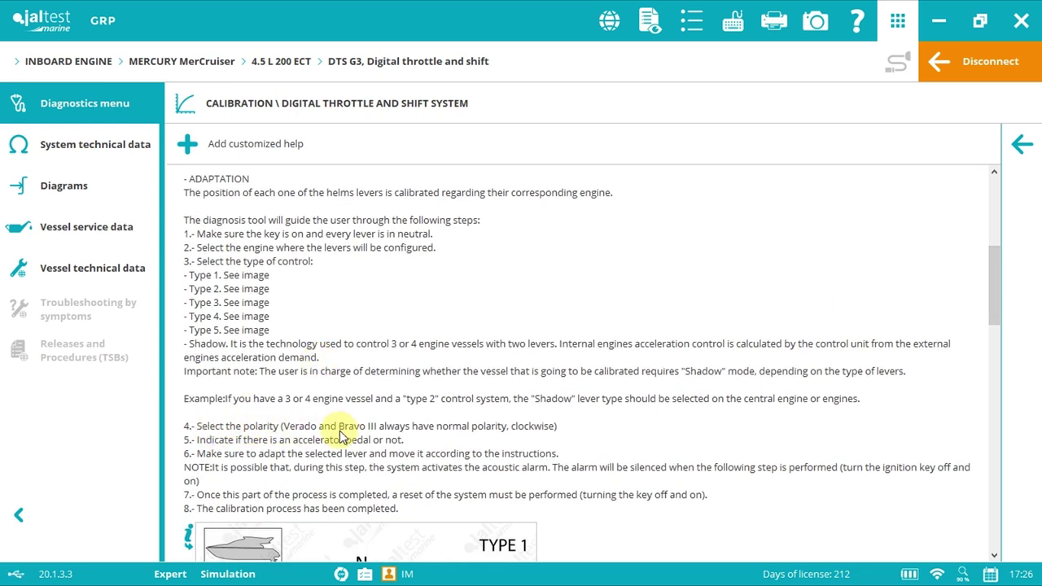
{"action": "left_click", "coordinate": [1030, 151]}
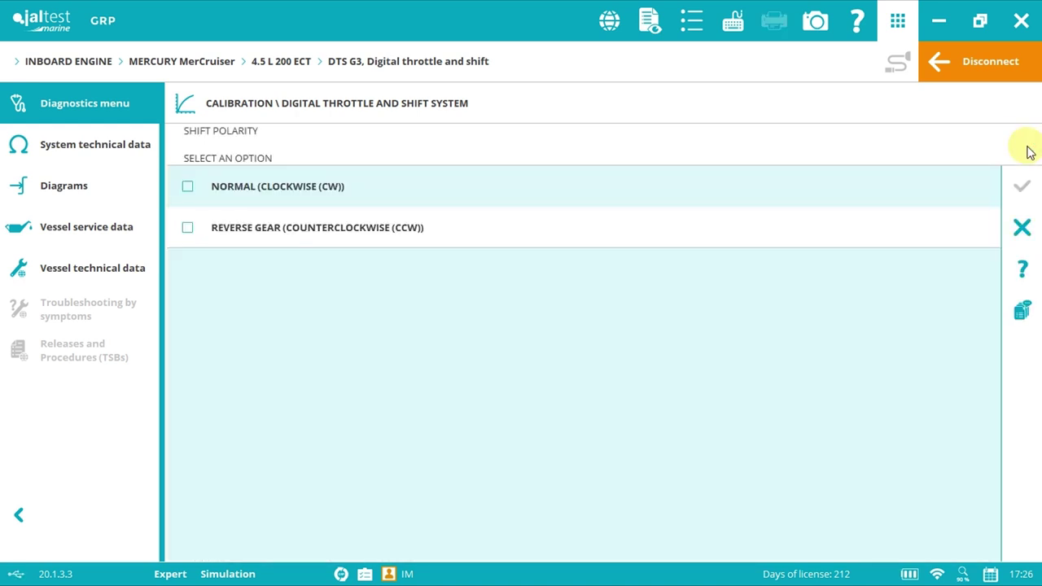
{"action": "left_click", "coordinate": [190, 189]}
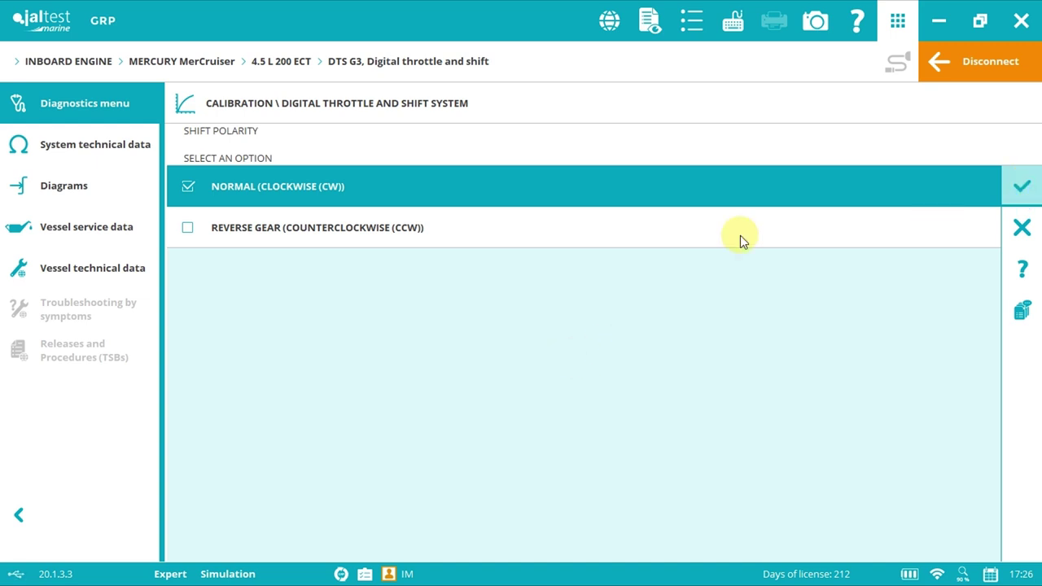
Confirm Normal polarity, then accept each requested lever position, including forward and reverse idle
{"action": "left_click", "coordinate": [1018, 185]}
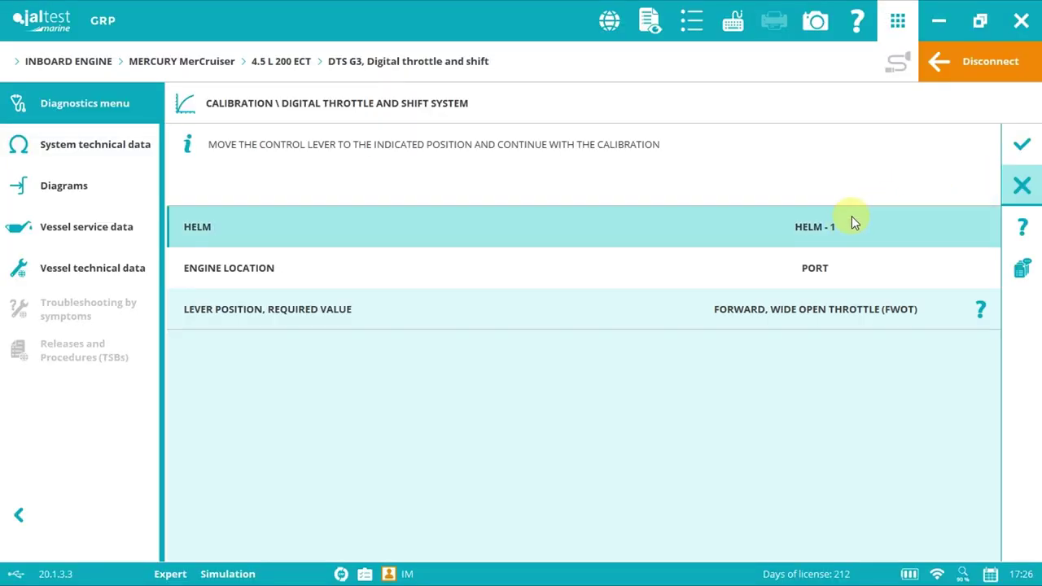
{"action": "left_click", "coordinate": [849, 224]}
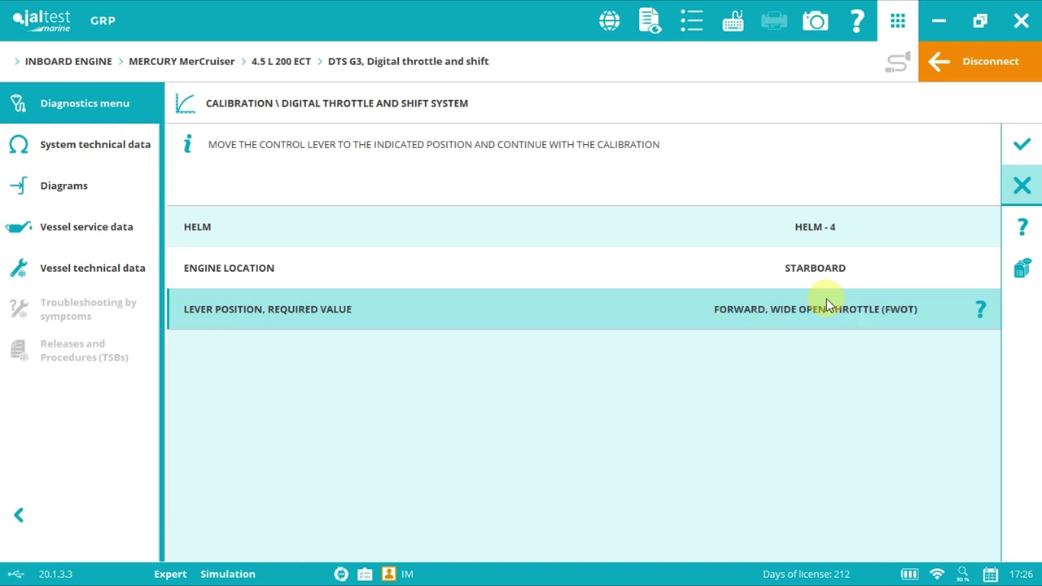
{"action": "left_click", "coordinate": [1022, 145]}
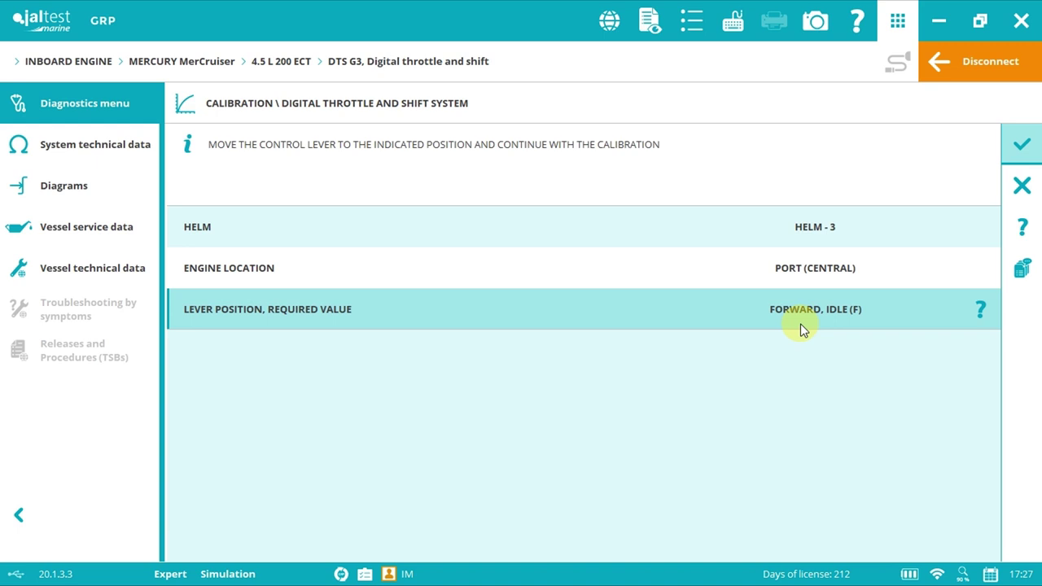
{"action": "left_click", "coordinate": [1023, 144]}
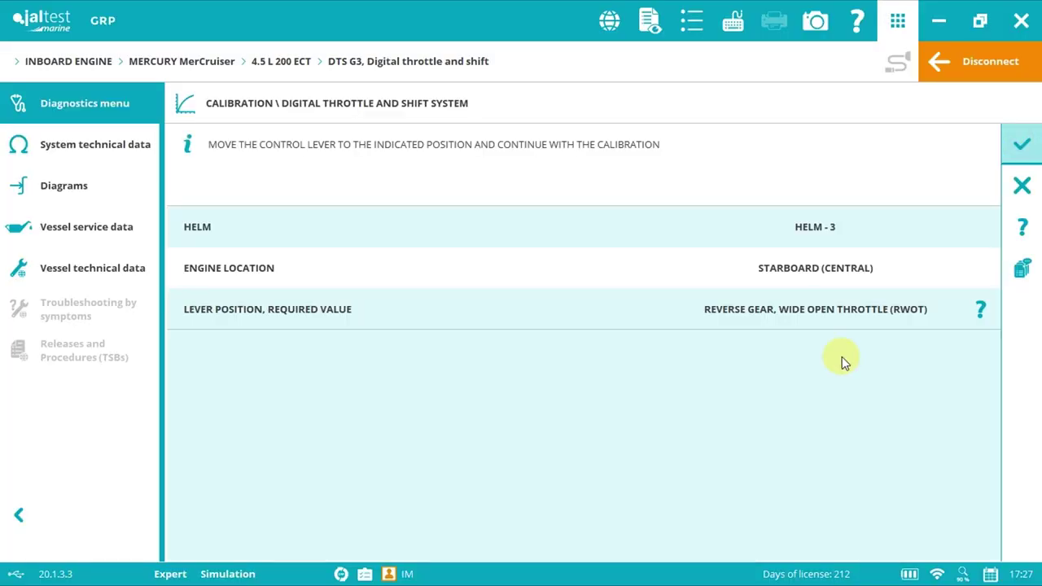
{"action": "left_click", "coordinate": [1025, 145]}
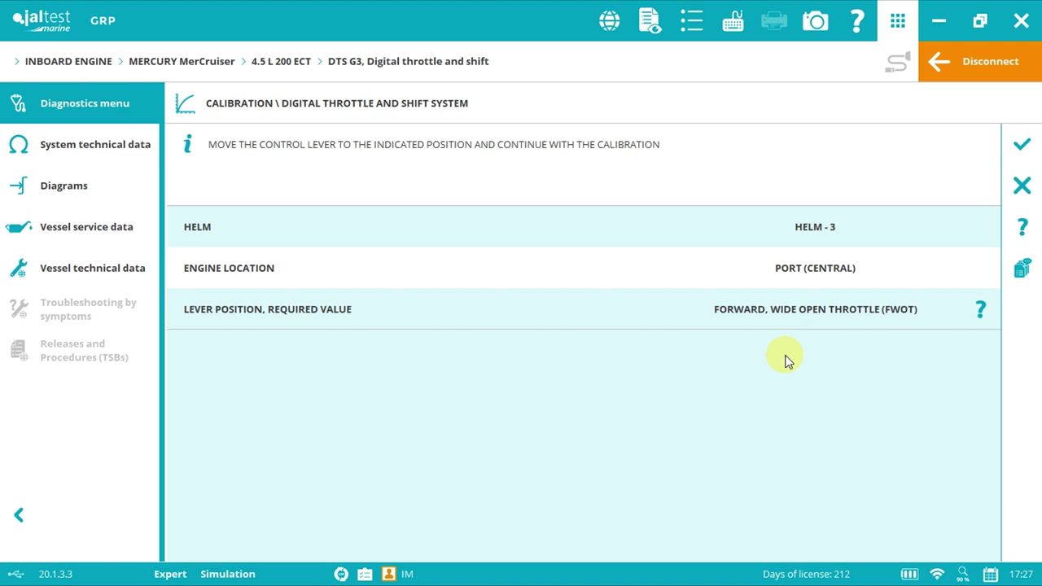
{"action": "left_click", "coordinate": [1022, 147]}
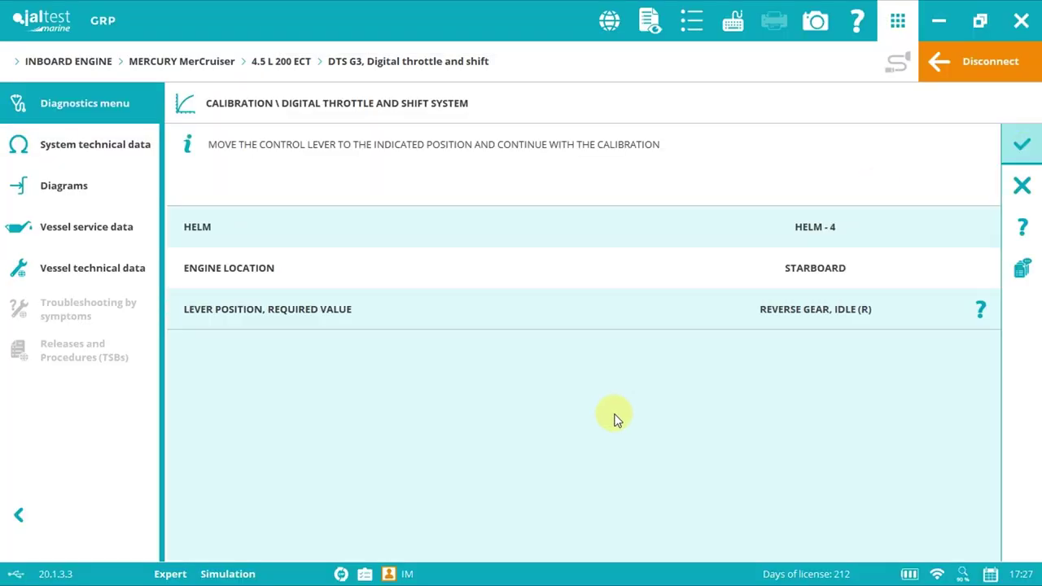
{"action": "left_click", "coordinate": [1019, 146]}
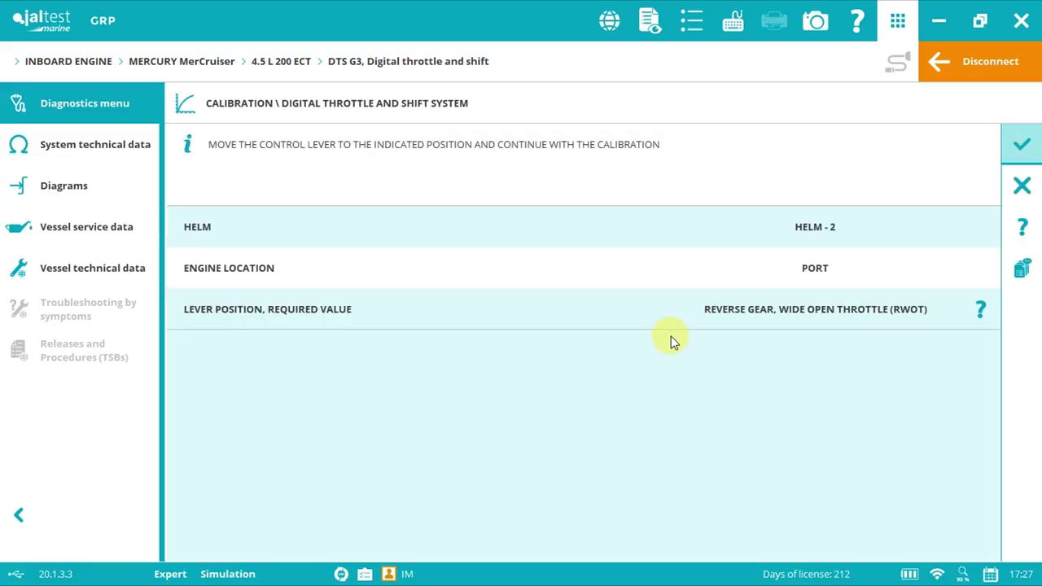
{"action": "left_click", "coordinate": [1024, 145]}
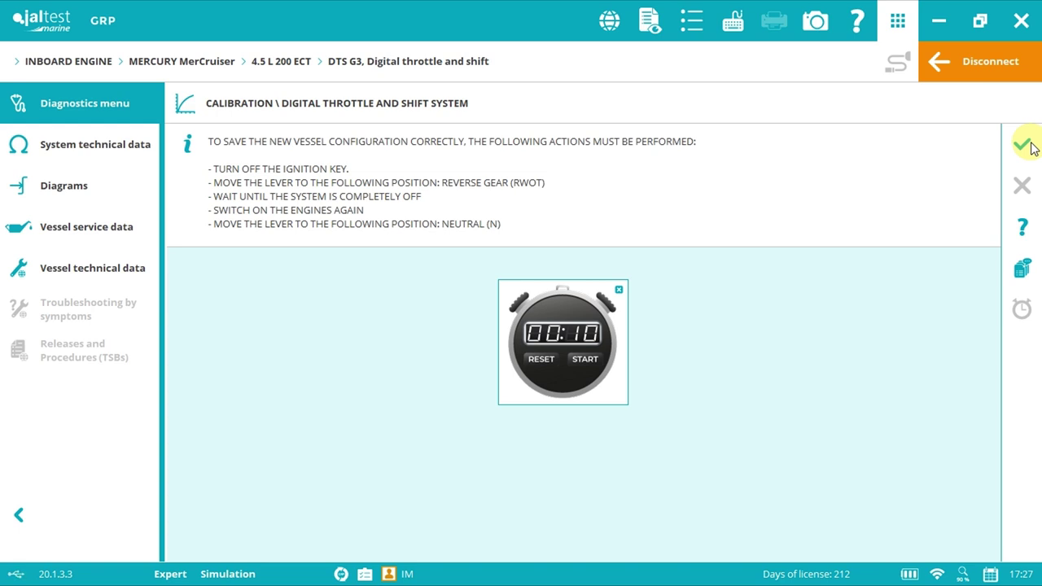
Finish the save countdown and confirm it to reach STARBOARD location for HELM - 4
{"action": "left_click", "coordinate": [1028, 146]}
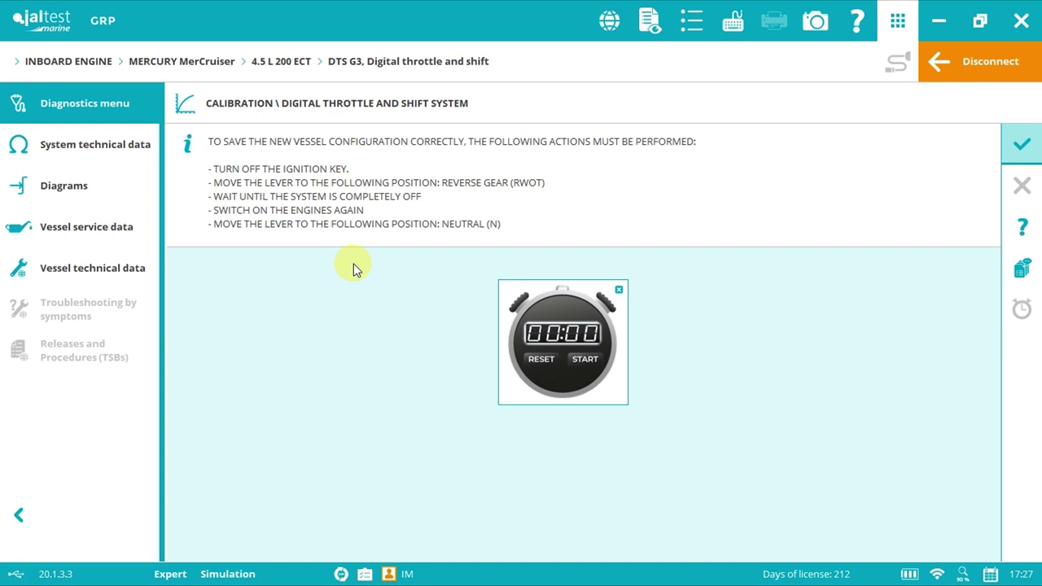
{"action": "left_click", "coordinate": [1023, 143]}
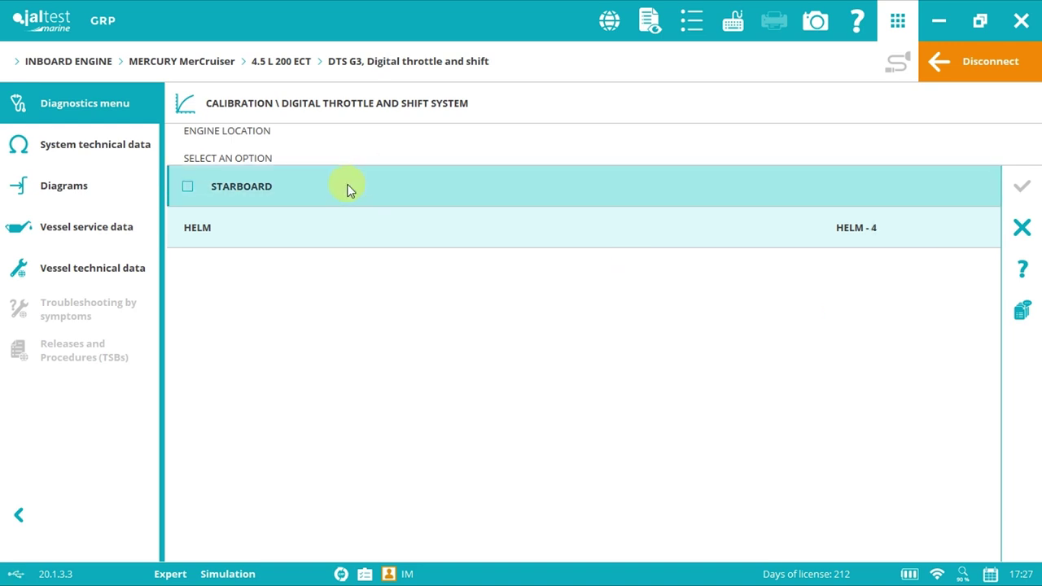
Give the starboard engine STARBOARD location, TYPE 2 (BINNACLE/CONSOLE) control and NORMAL (CLOCKWISE) polarity
{"action": "left_click", "coordinate": [187, 186]}
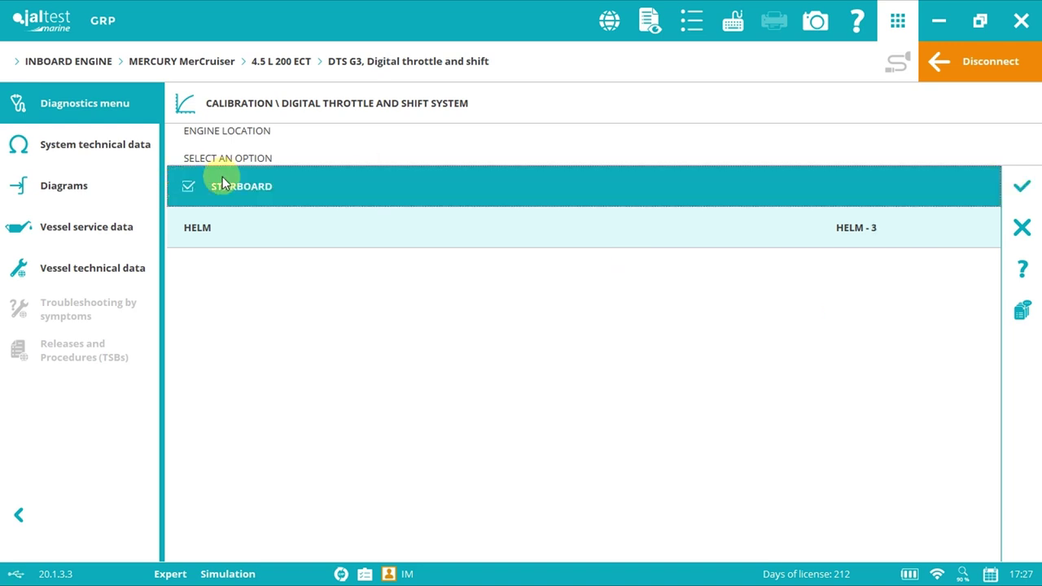
{"action": "left_click", "coordinate": [1022, 189]}
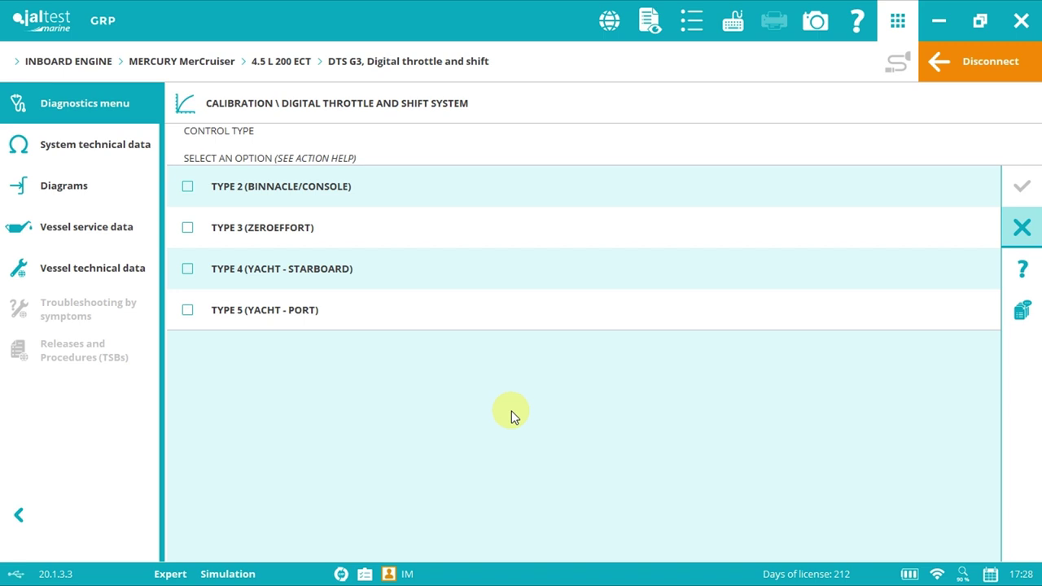
{"action": "left_click", "coordinate": [187, 186]}
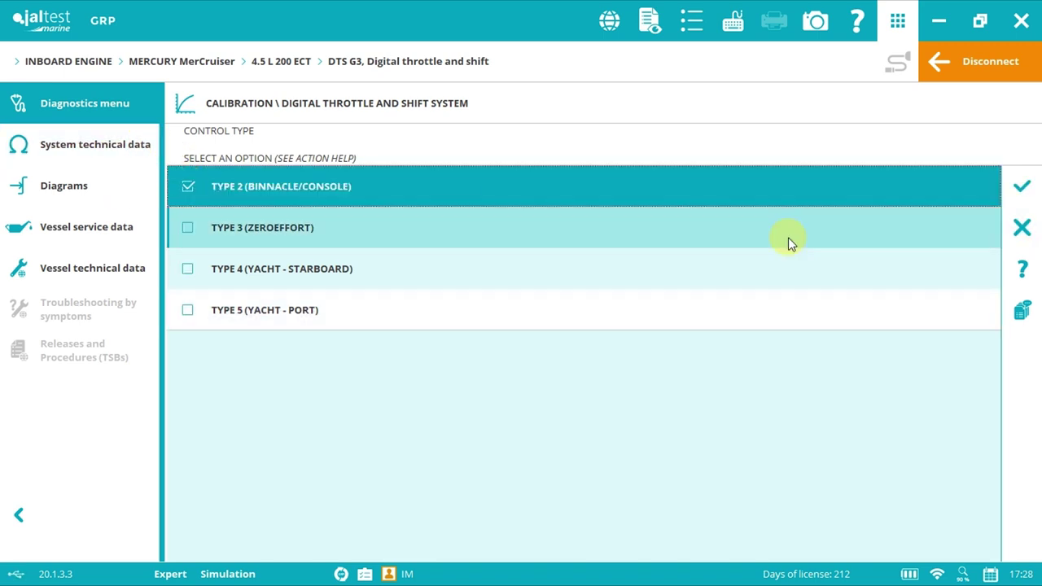
{"action": "left_click", "coordinate": [1022, 187]}
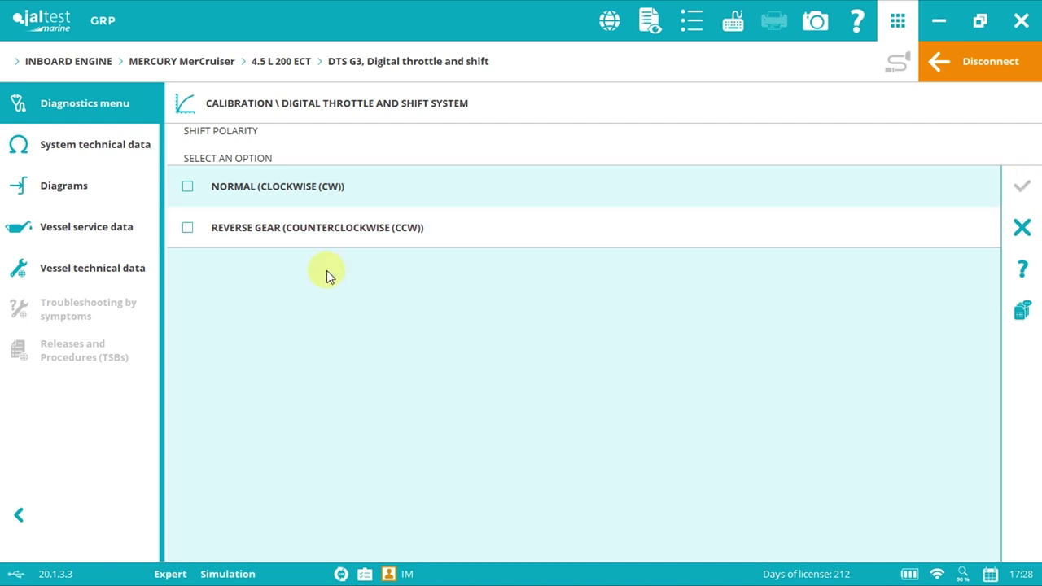
{"action": "left_click", "coordinate": [188, 188]}
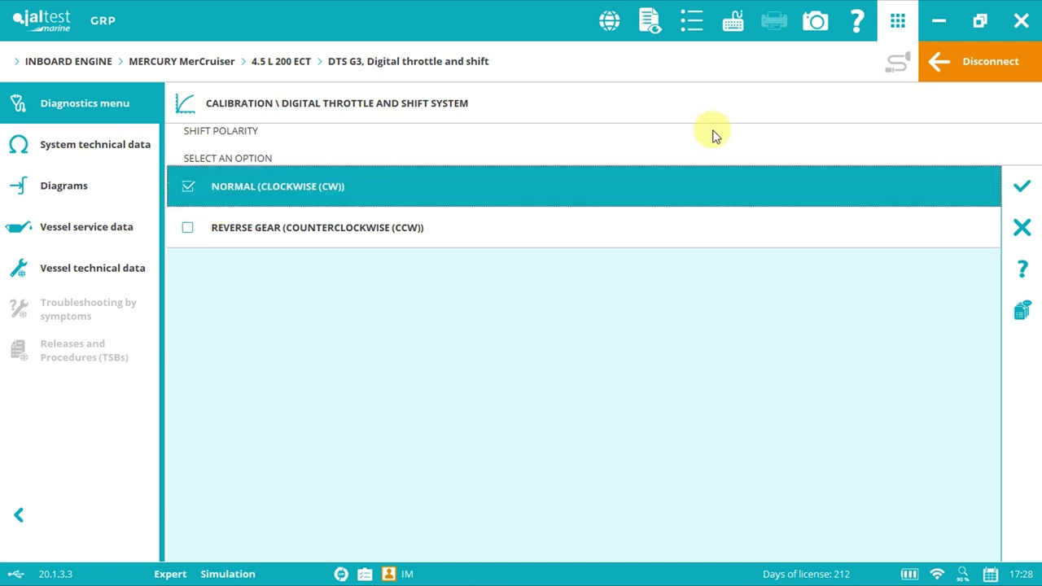
{"action": "left_click", "coordinate": [1030, 200]}
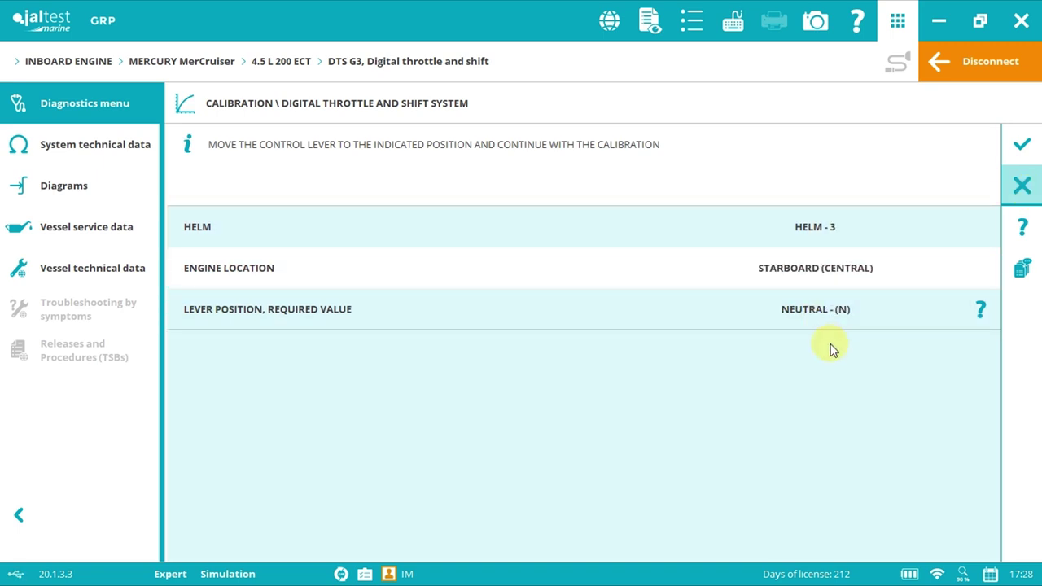
Confirm the starboard lever positions: neutral, forward idle, reverse WOT and forward WOT
{"action": "left_click", "coordinate": [1018, 145]}
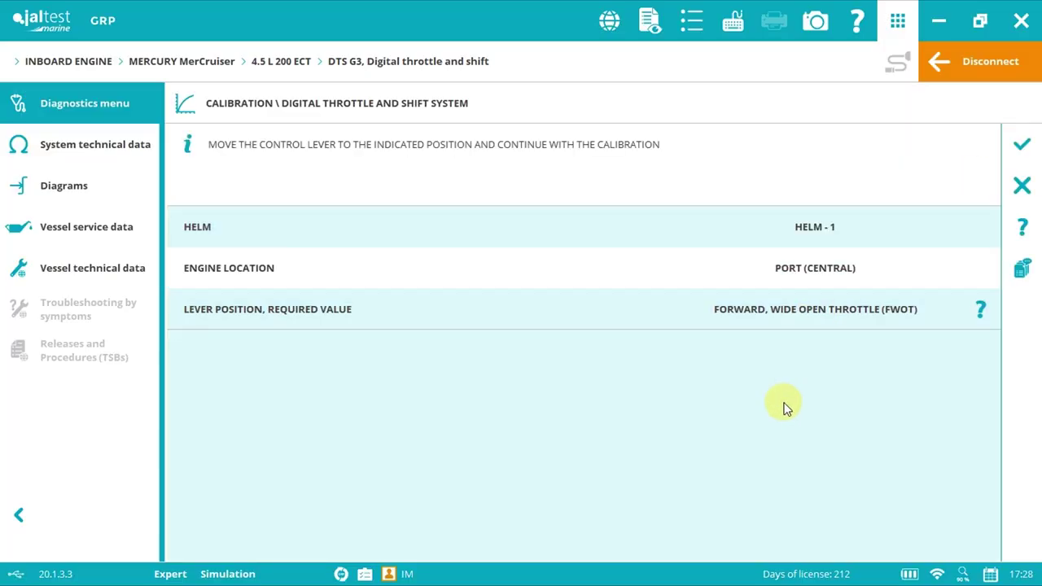
{"action": "left_click", "coordinate": [1022, 144]}
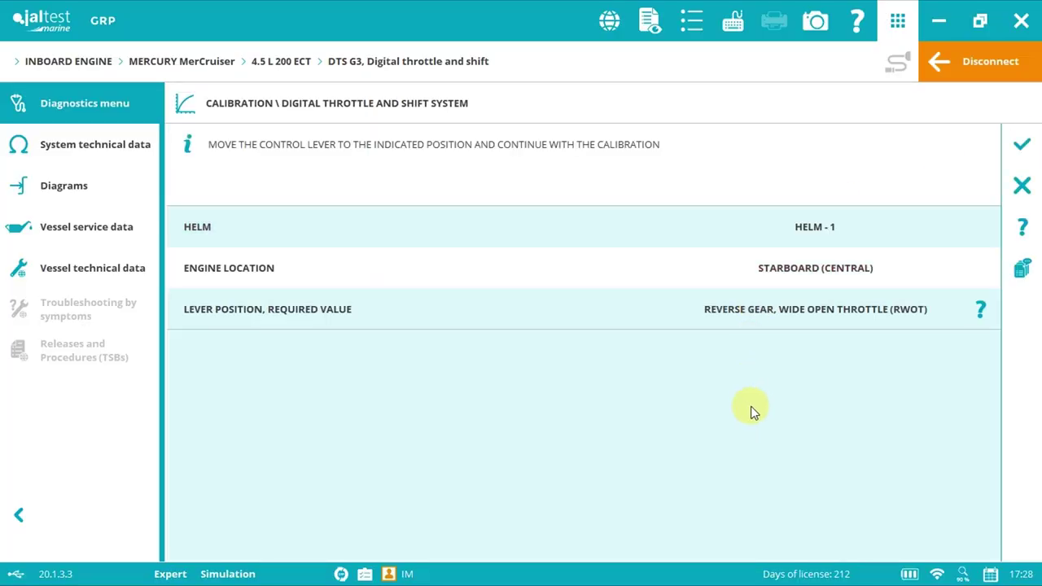
{"action": "left_click", "coordinate": [1024, 141]}
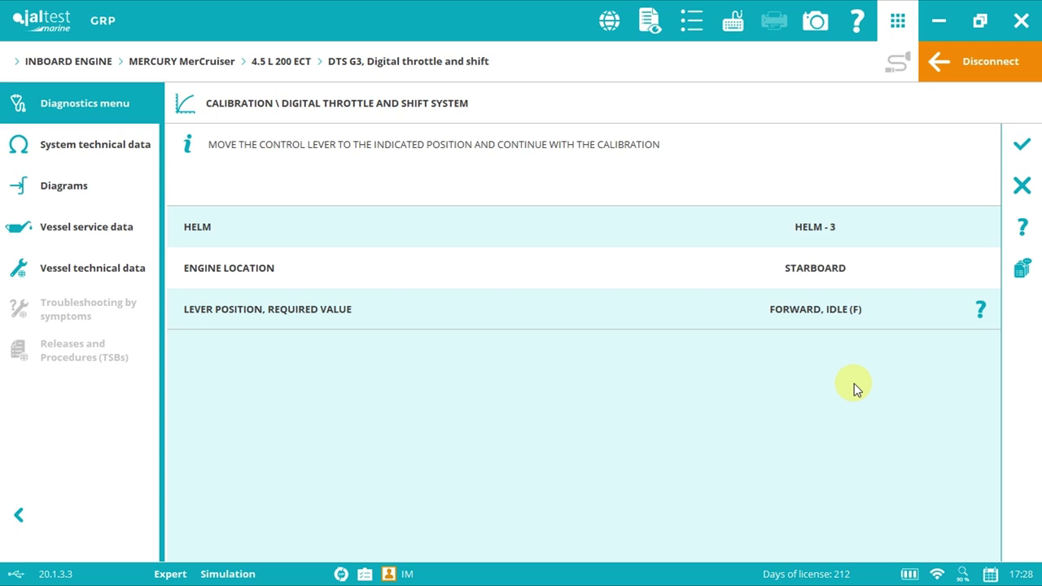
{"action": "left_click", "coordinate": [1021, 146]}
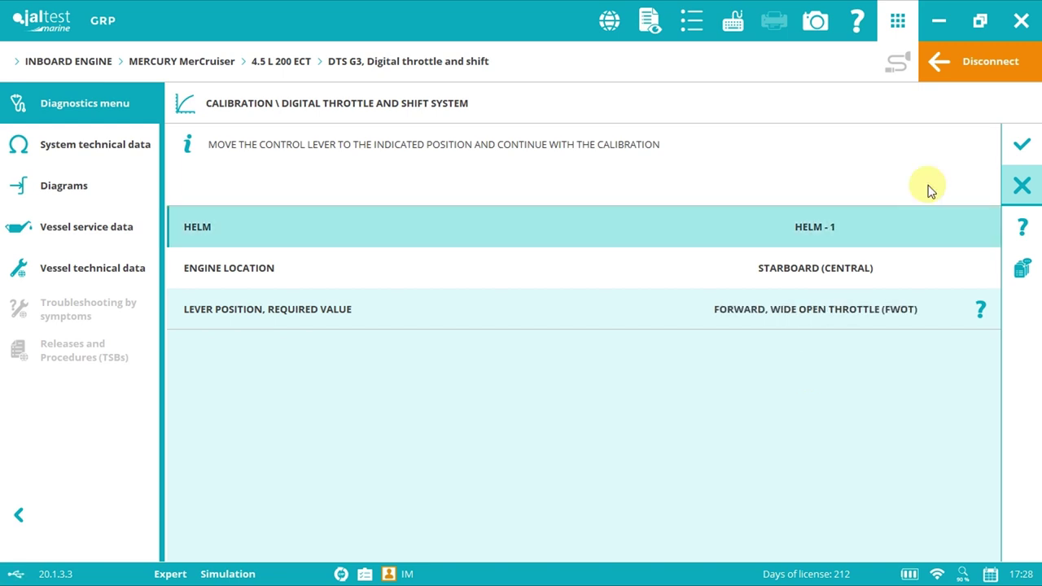
{"action": "left_click", "coordinate": [1021, 144]}
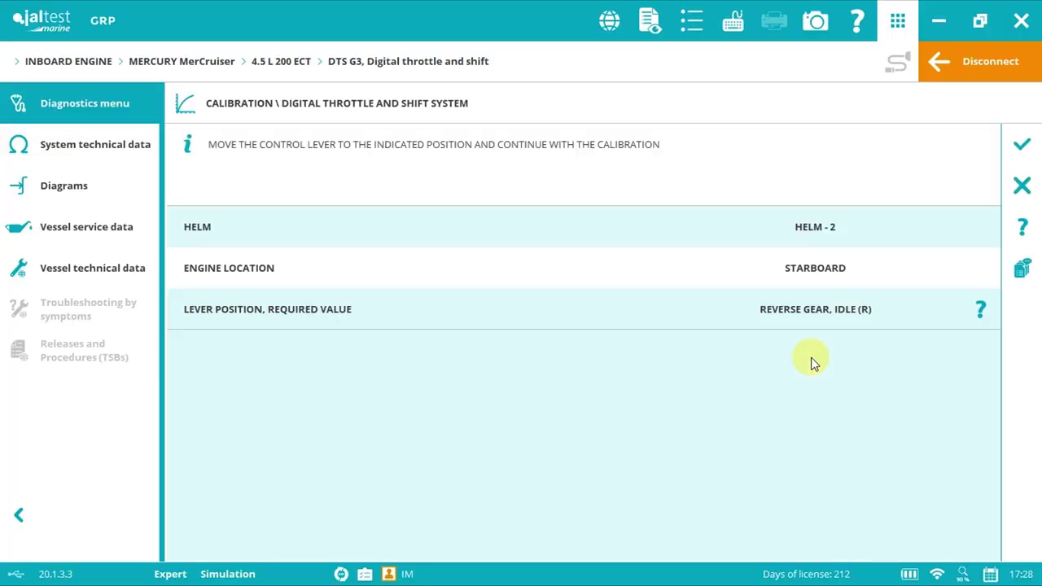
{"action": "left_click", "coordinate": [1022, 140]}
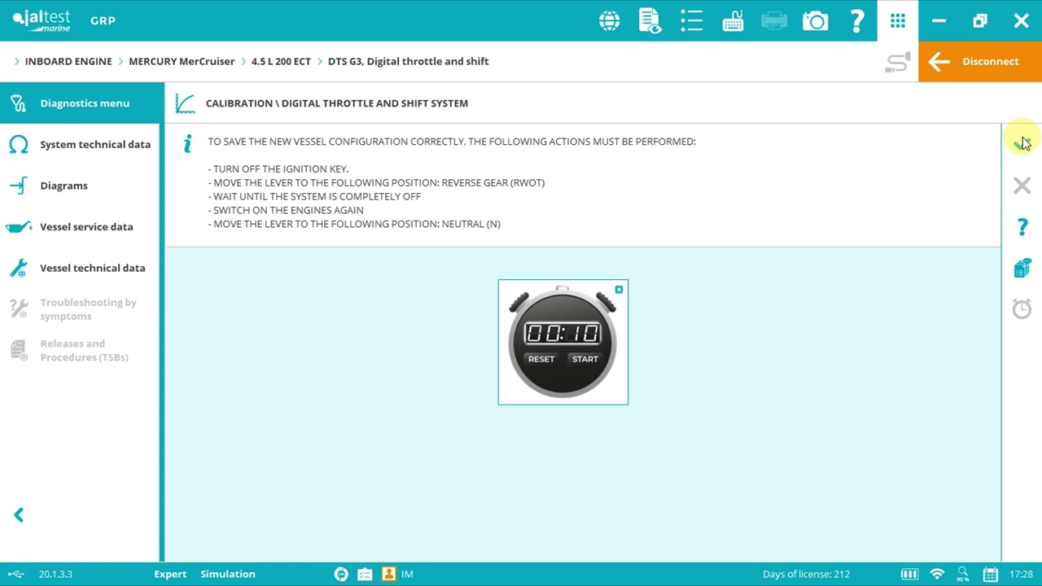
Confirm the save, then scroll the summary to see HELM - 1's TYPE 2 lever and NORMAL polarity
{"action": "left_click", "coordinate": [1023, 144]}
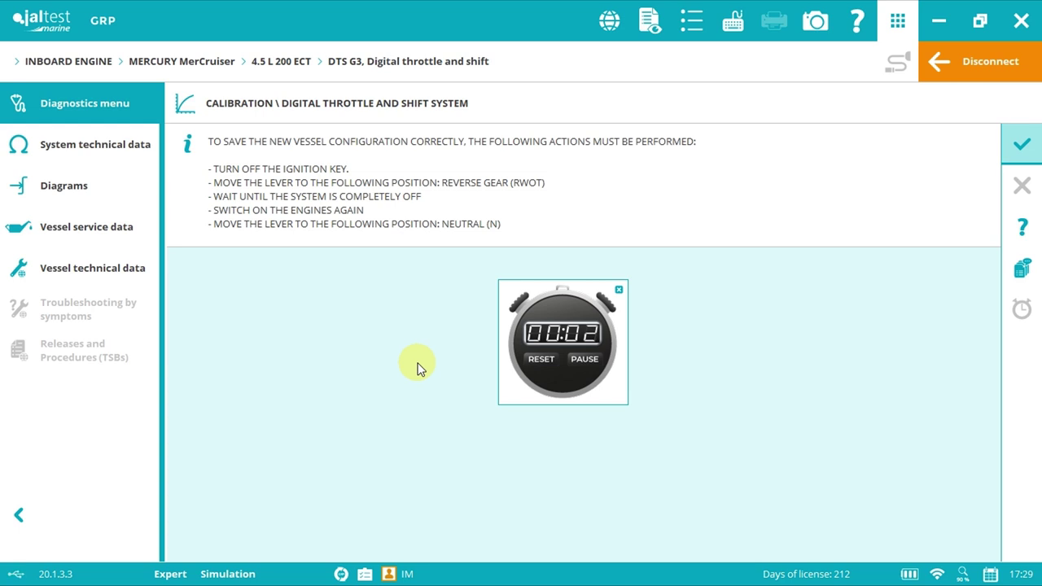
{"action": "left_click", "coordinate": [1023, 146]}
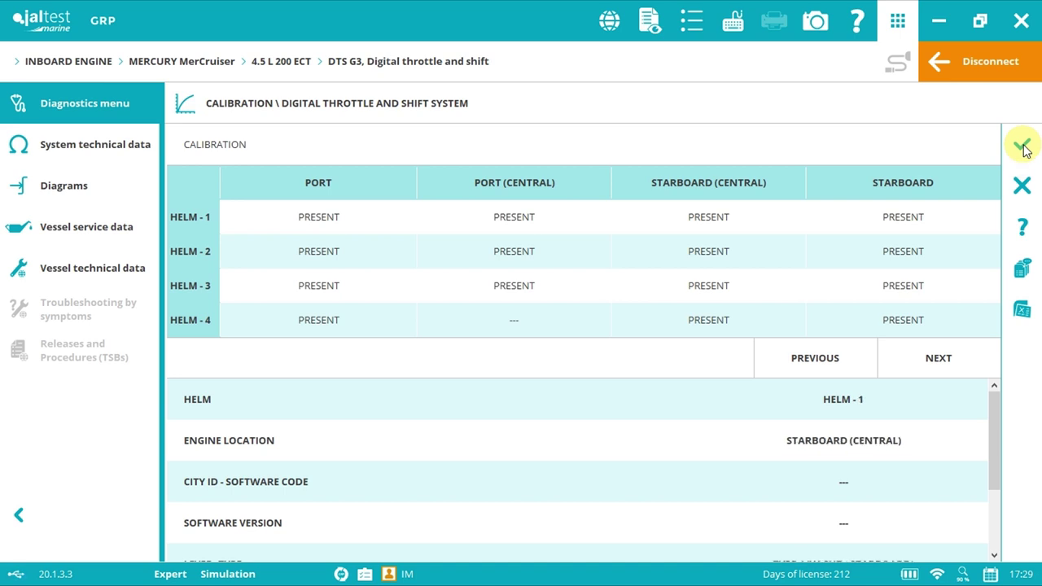
{"action": "left_click", "coordinate": [996, 421]}
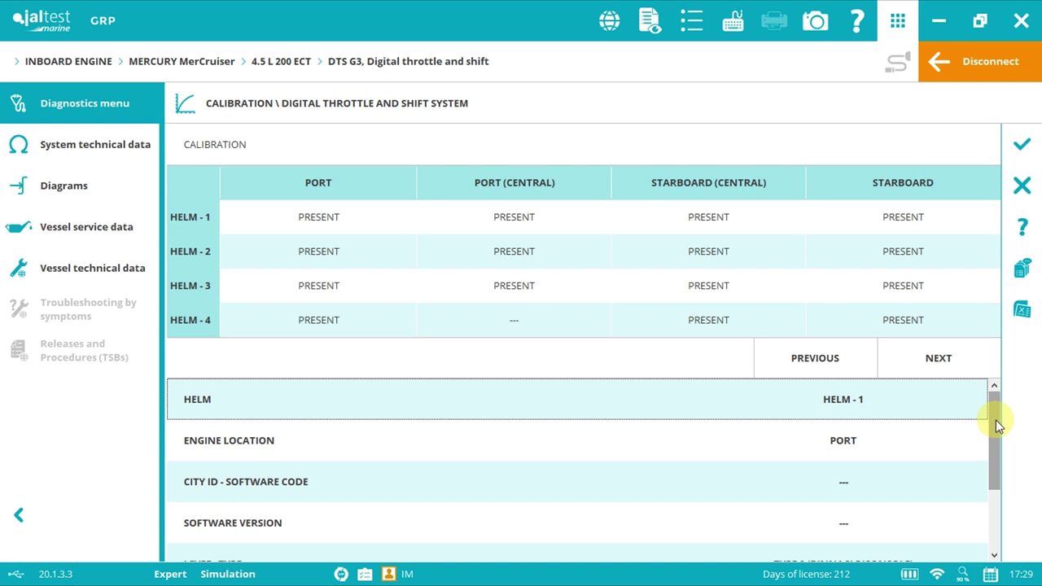
{"action": "left_click_drag", "start_coordinate": [996, 420], "coordinate": [997, 489]}
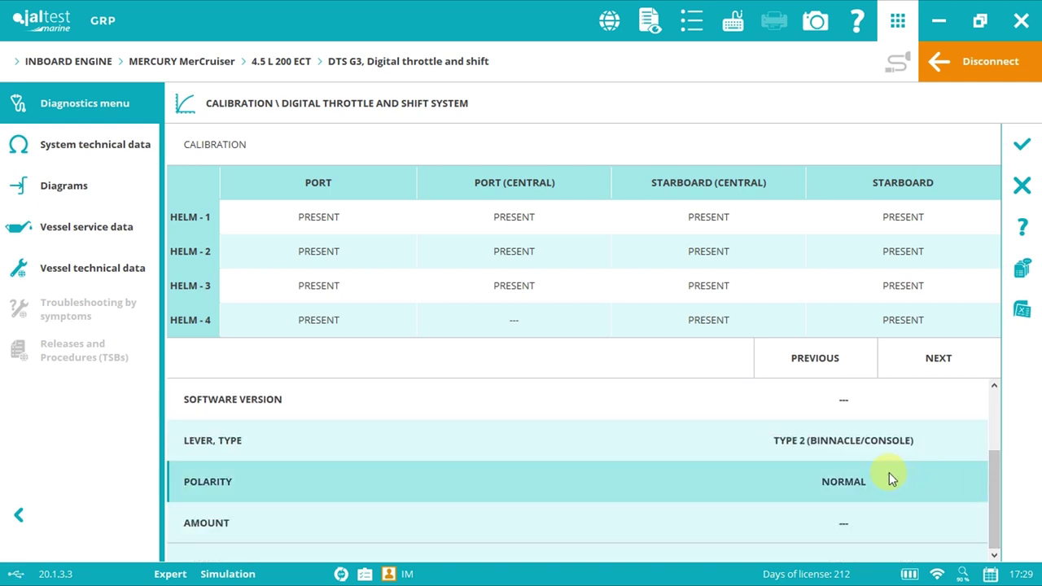